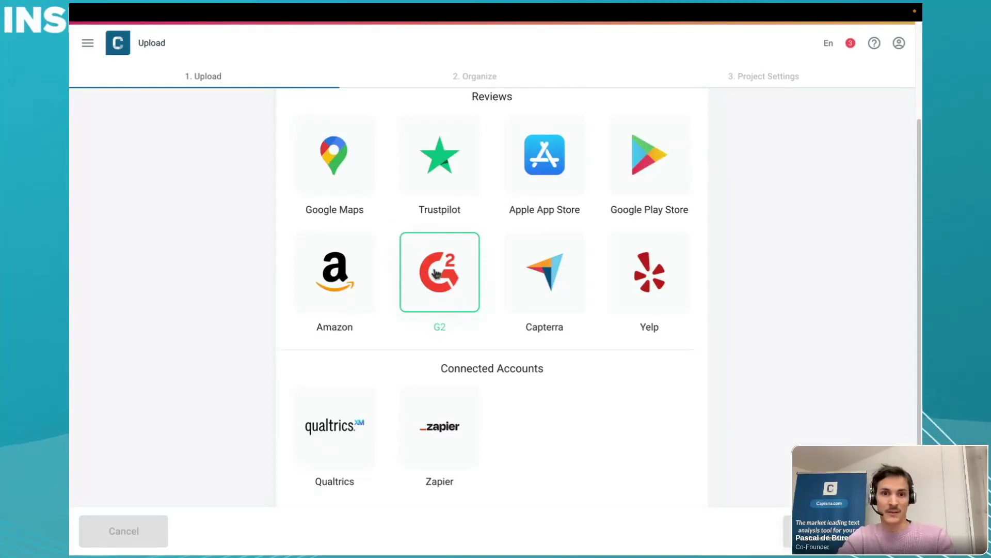
pyautogui.scroll(1, 435, 274)
pyautogui.scroll(-2, 436, 274)
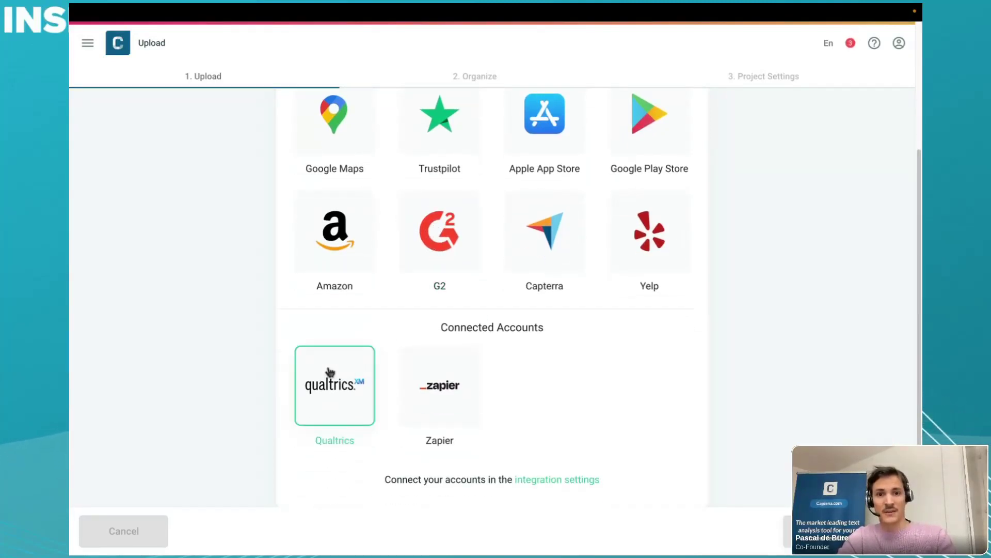
pyautogui.scroll(1, 449, 384)
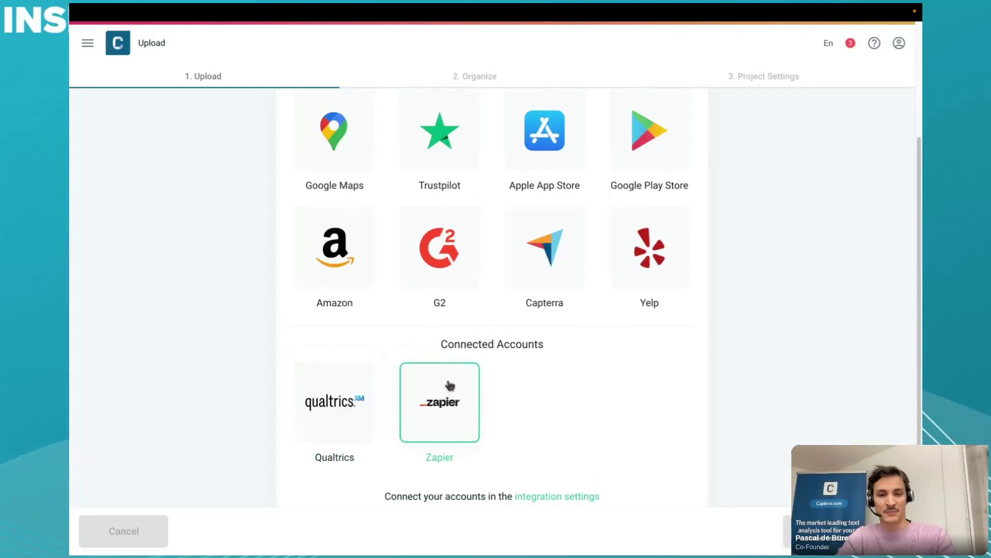
pyautogui.scroll(4, 467, 428)
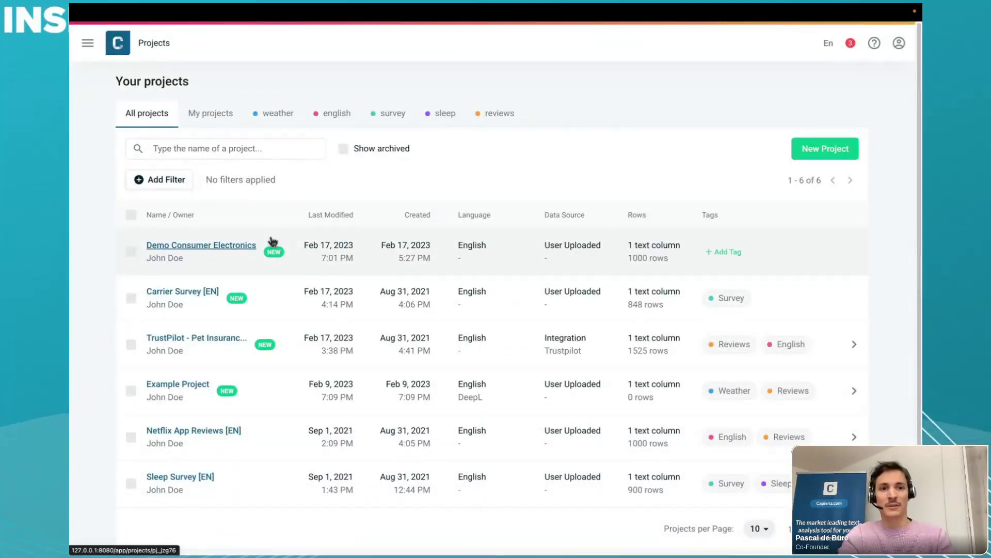
# Open the Demo Consumer Electronics project and start the analysis of its Text column with the Open text type.
pyautogui.click(272, 242)
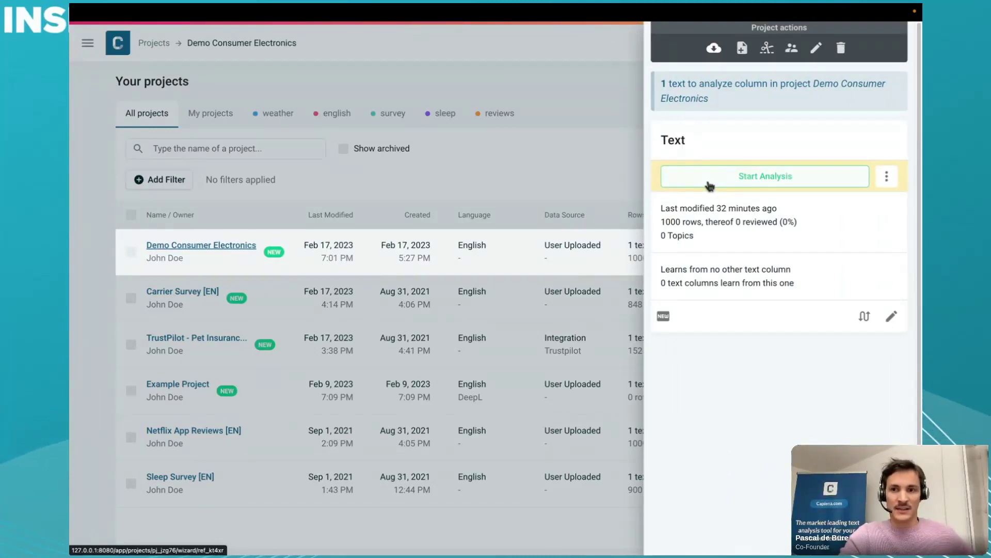
pyautogui.click(808, 182)
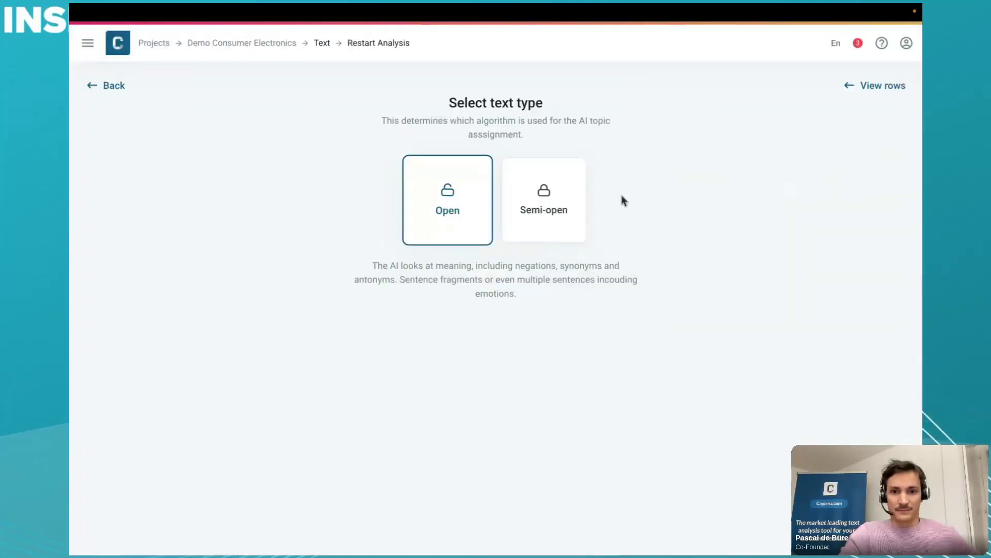
pyautogui.click(538, 243)
pyautogui.click(461, 227)
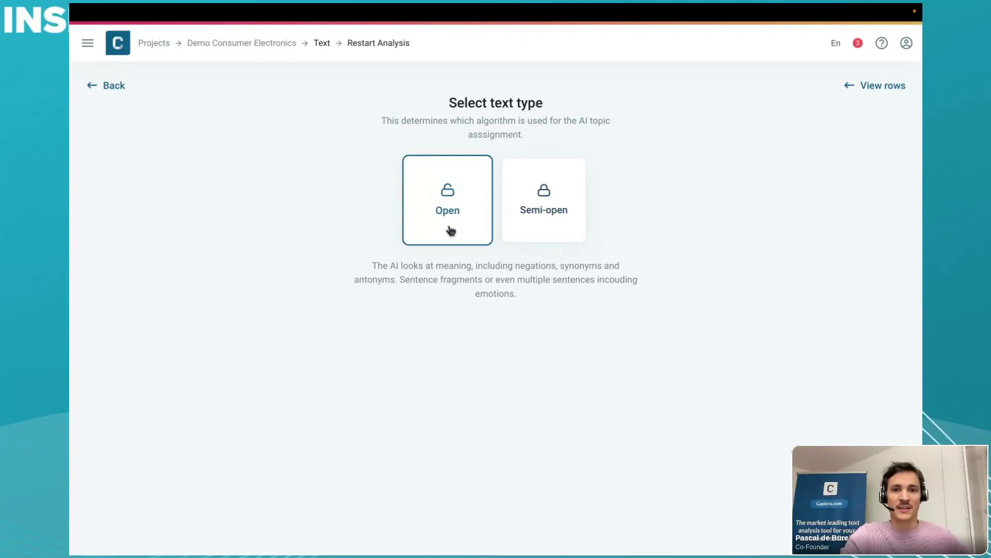
pyautogui.click(451, 229)
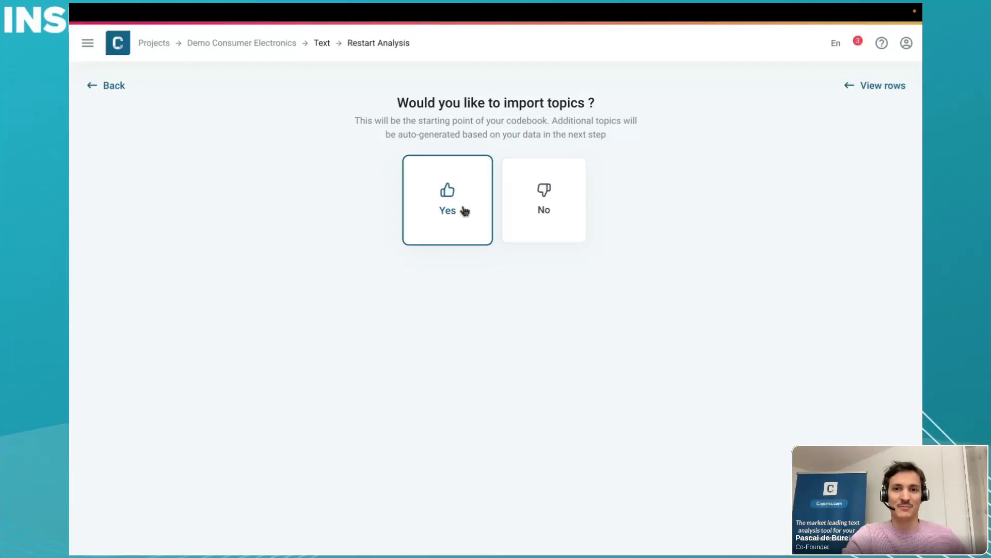
# Decline importing topics, and accept automatic topic generation and sentiment detection.
pyautogui.click(549, 205)
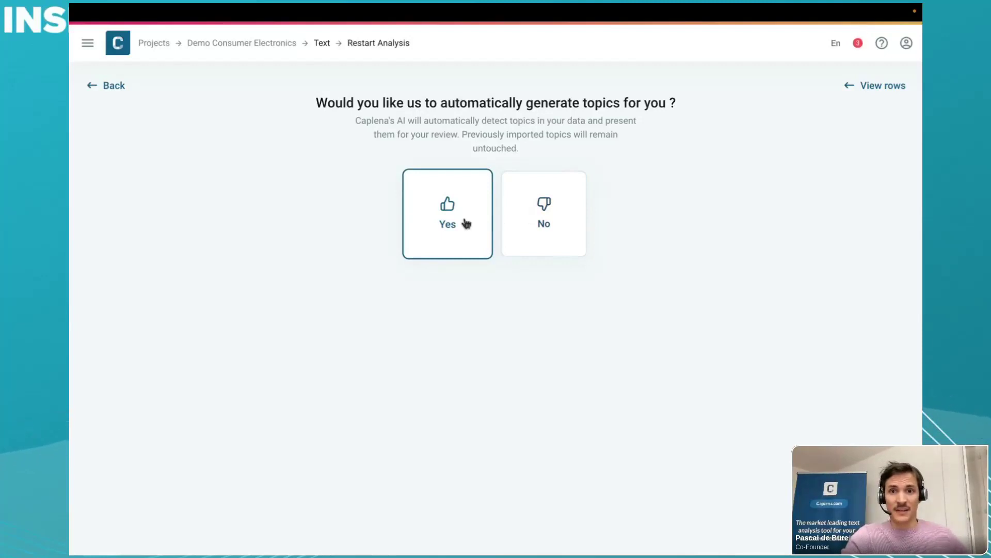
pyautogui.click(463, 223)
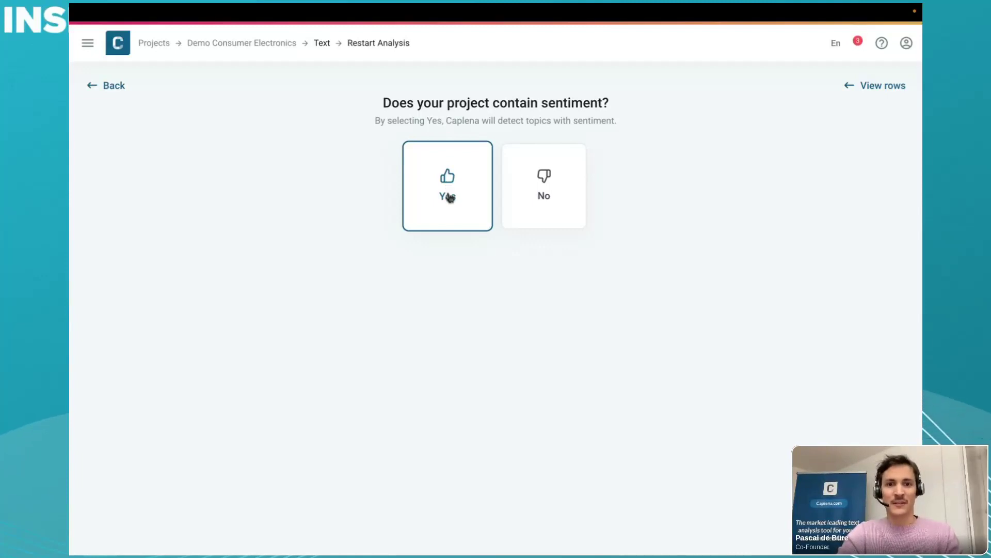
pyautogui.click(448, 192)
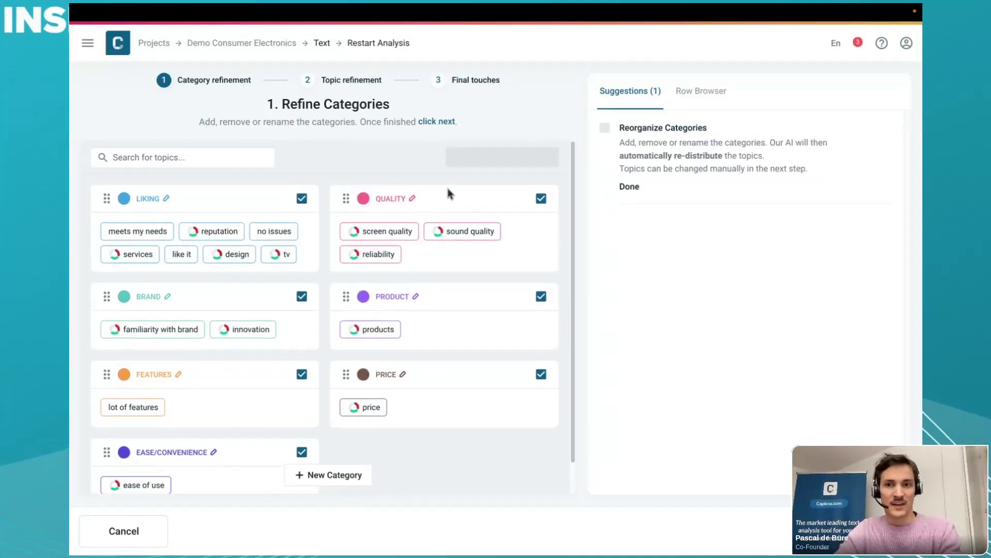
# Check the topics assigned to individual rows in the row browser and look through the generated categories.
pyautogui.click(714, 91)
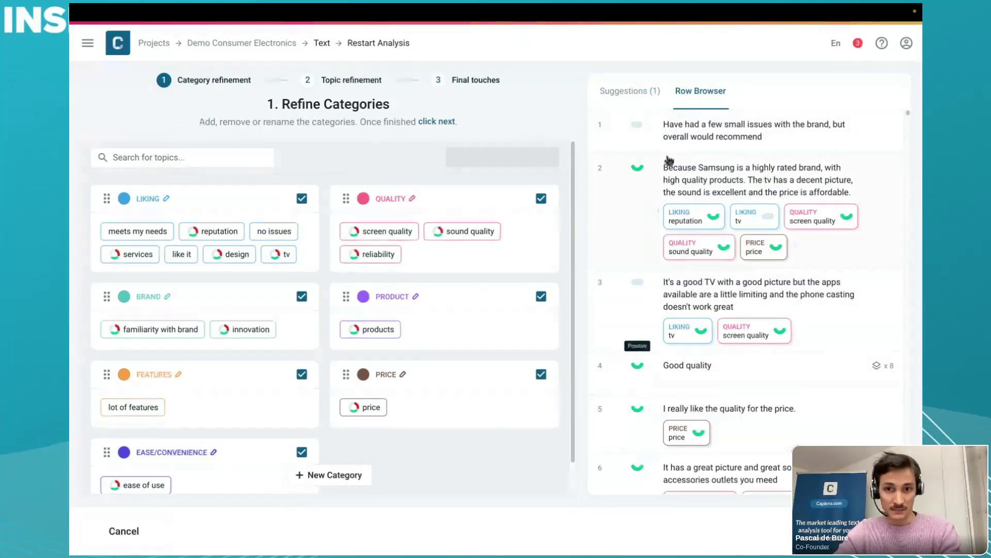
pyautogui.click(645, 93)
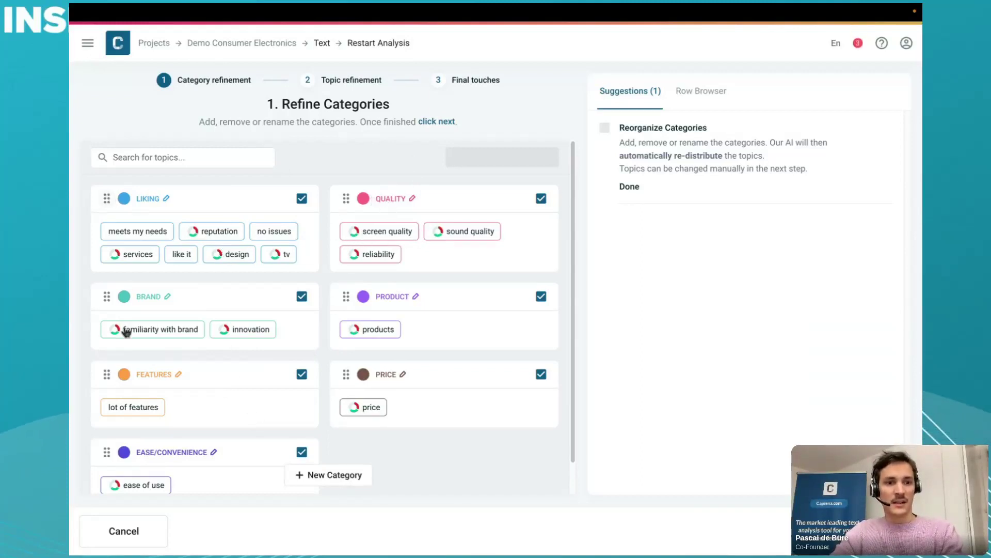
pyautogui.scroll(-1, 117, 356)
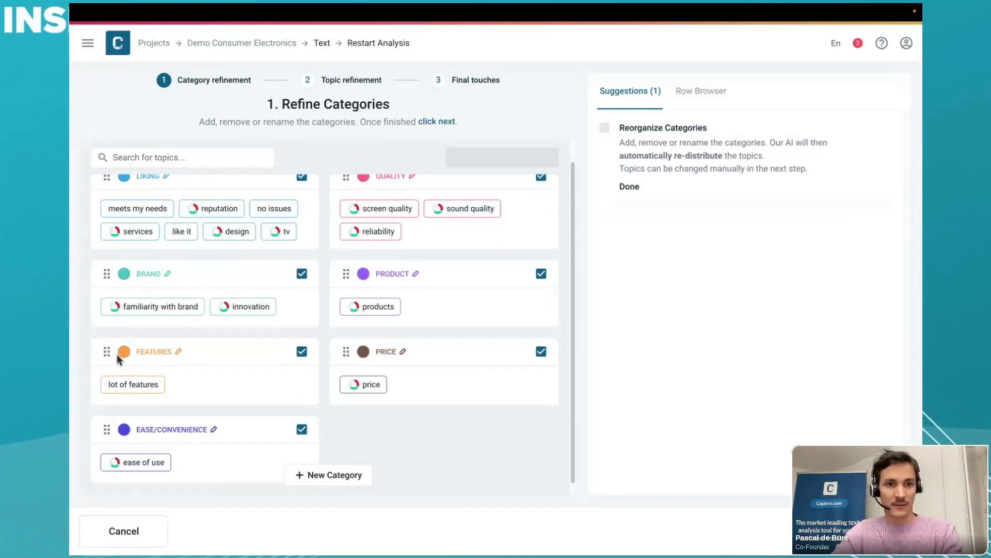
pyautogui.scroll(1, 118, 359)
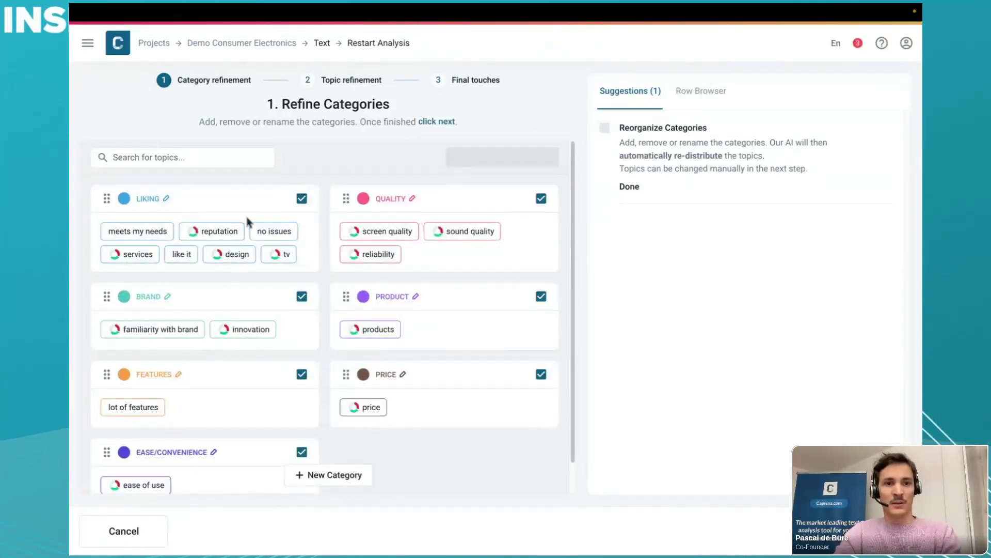
# Deselect the LIKING category to redistribute its topics, mark the Reorganize Categories suggestion as done and continue to topic refinement.
pyautogui.click(302, 201)
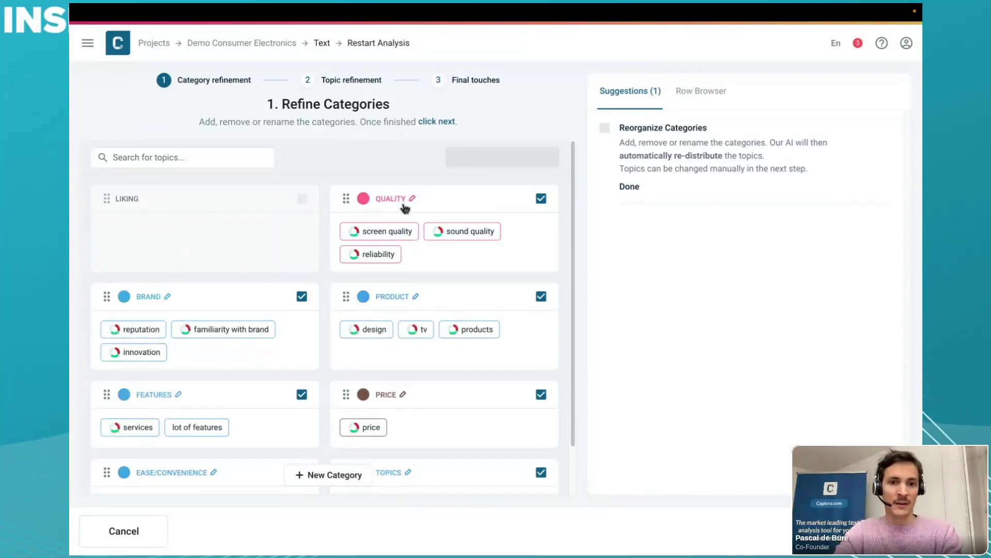
pyautogui.scroll(-1, 200, 336)
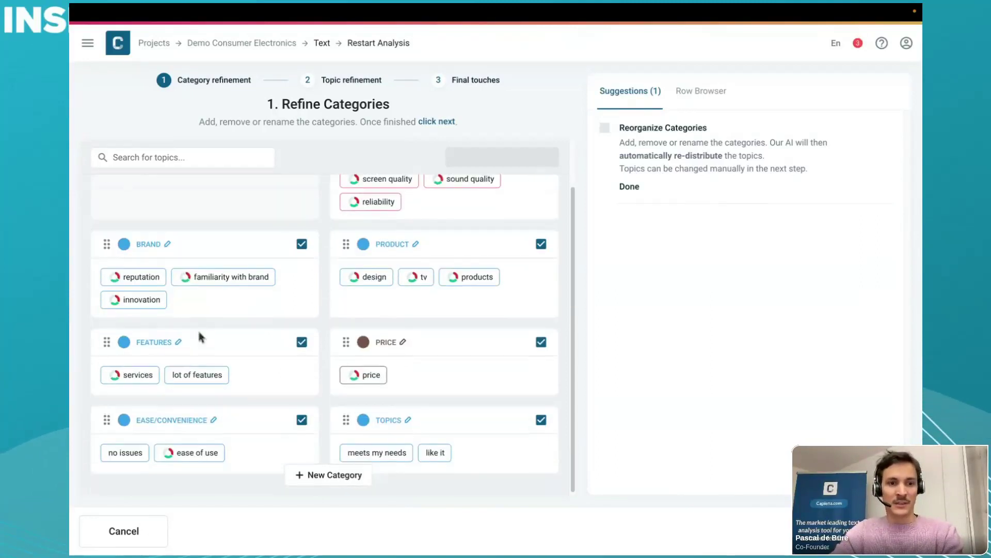
pyautogui.scroll(1, 356, 287)
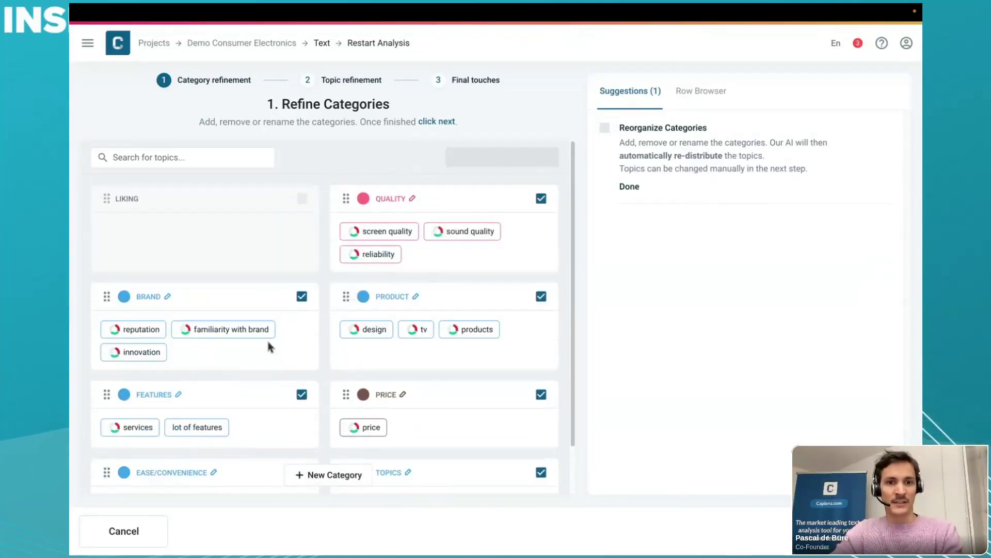
pyautogui.scroll(-1, 301, 332)
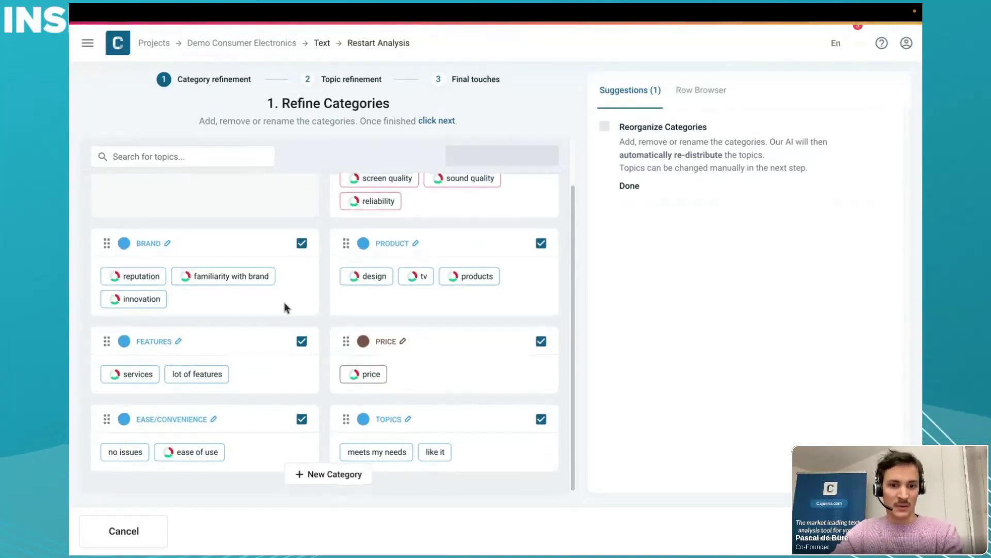
pyautogui.click(629, 187)
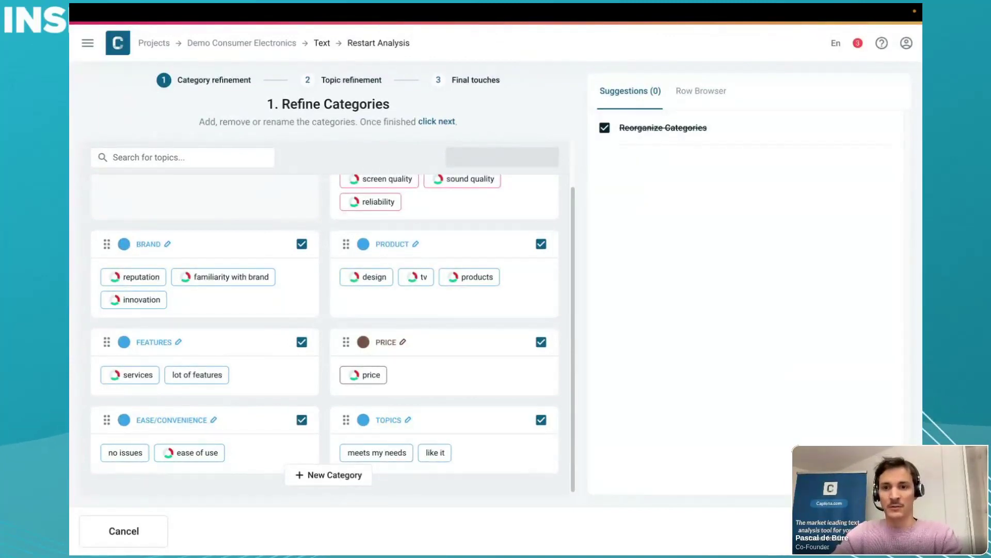
pyautogui.click(867, 531)
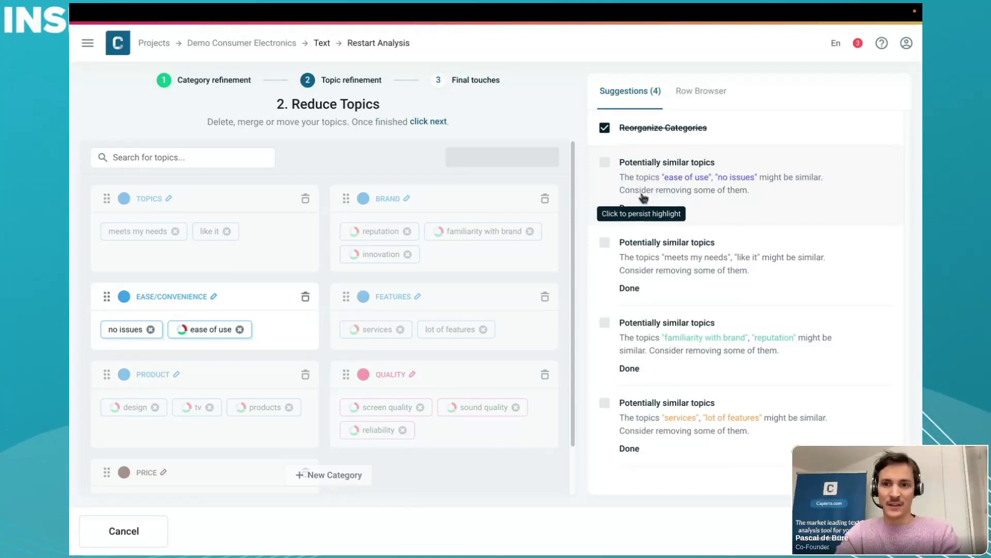
# Remove the "no issues" topic from EASE/CONVENIENCE and mark its similar-topics suggestion as done.
pyautogui.click(634, 187)
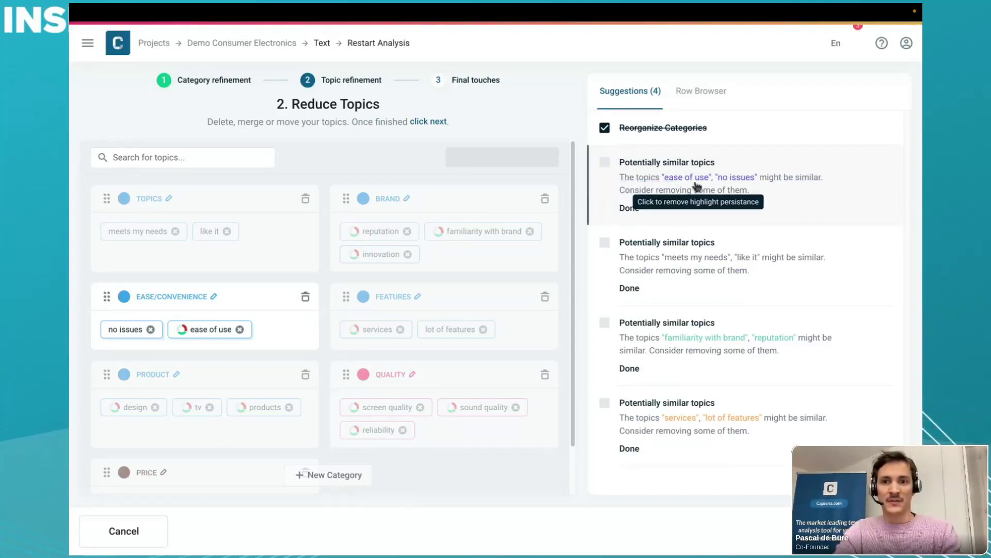
pyautogui.moveTo(204, 334); pyautogui.dragTo(137, 337)
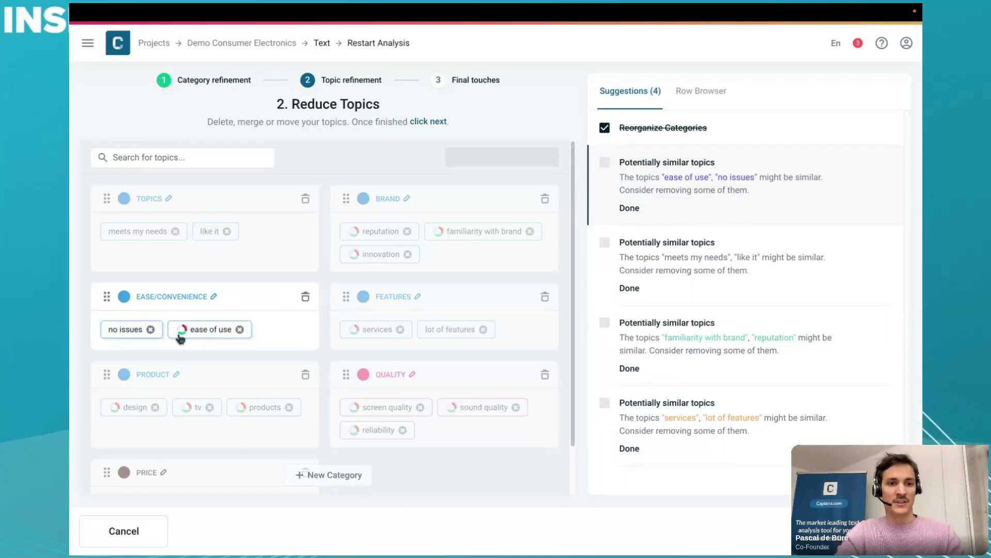
pyautogui.click(150, 329)
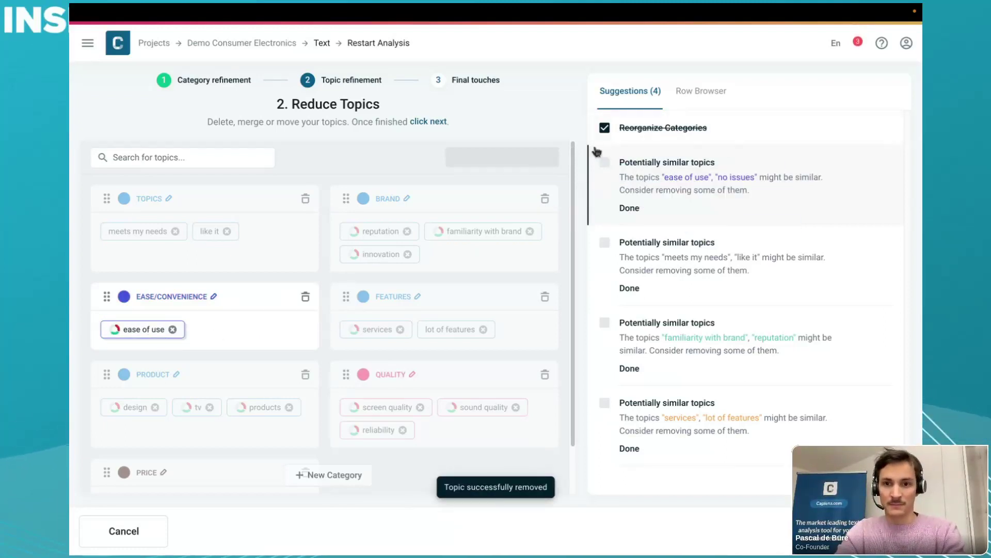
pyautogui.click(605, 162)
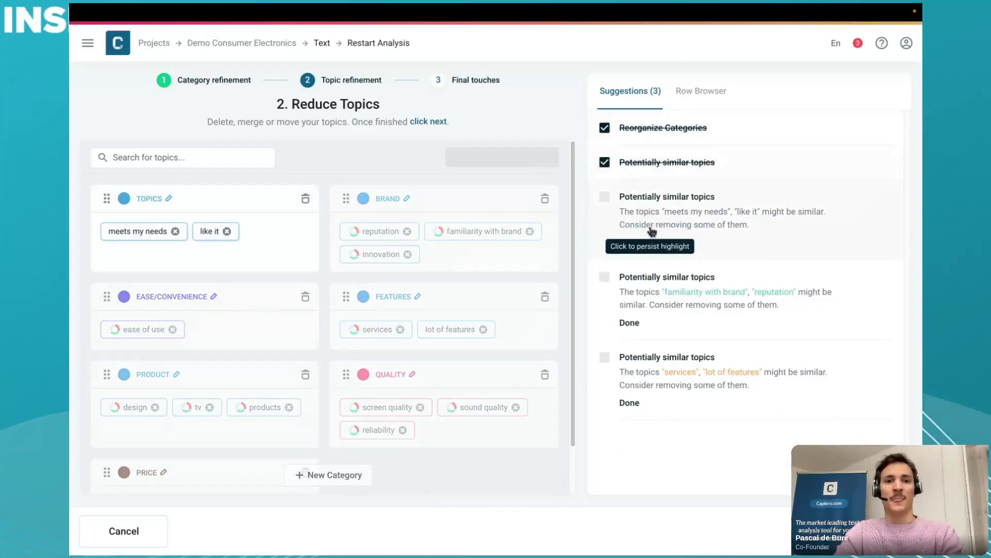
# Merge the "like it" topic into "meets my needs" and mark that suggestion and the "familiarity with brand"/"reputation" one as done.
pyautogui.moveTo(210, 236); pyautogui.dragTo(148, 231)
pyautogui.click(589, 377)
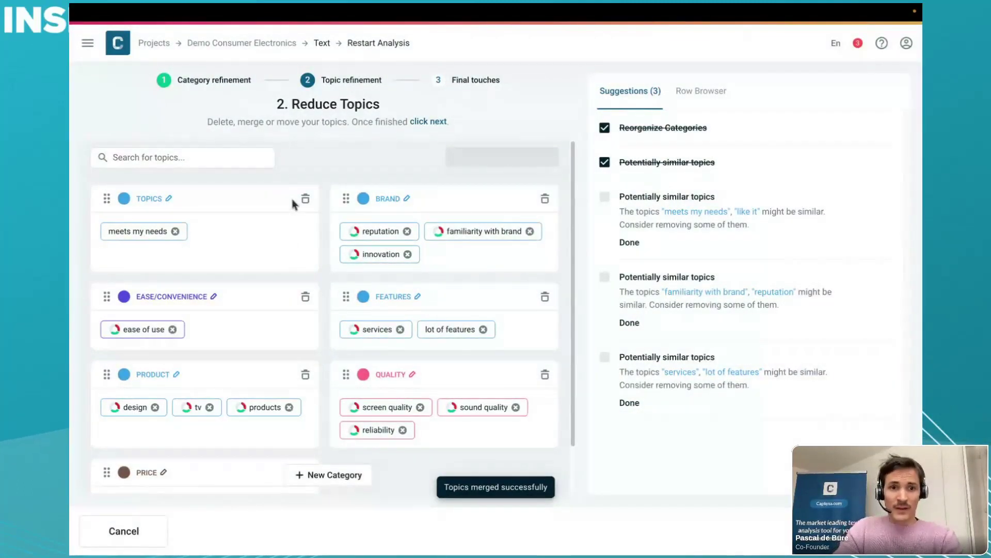
pyautogui.scroll(-1, 214, 324)
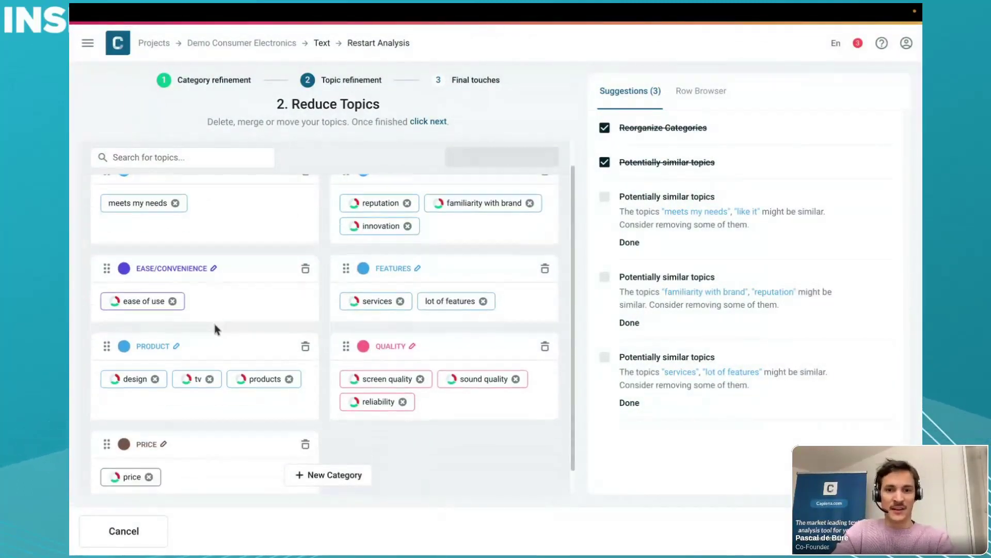
pyautogui.scroll(1, 215, 326)
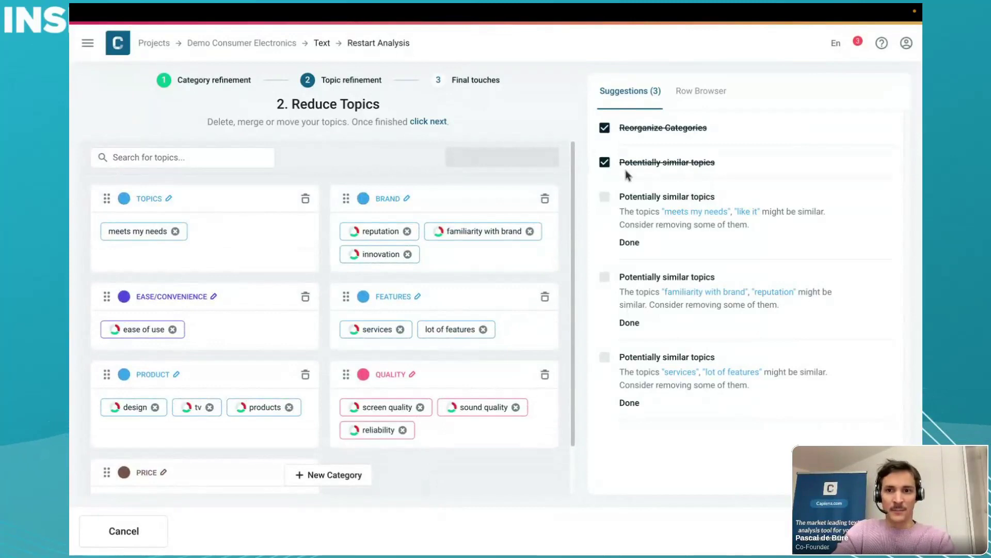
pyautogui.click(605, 198)
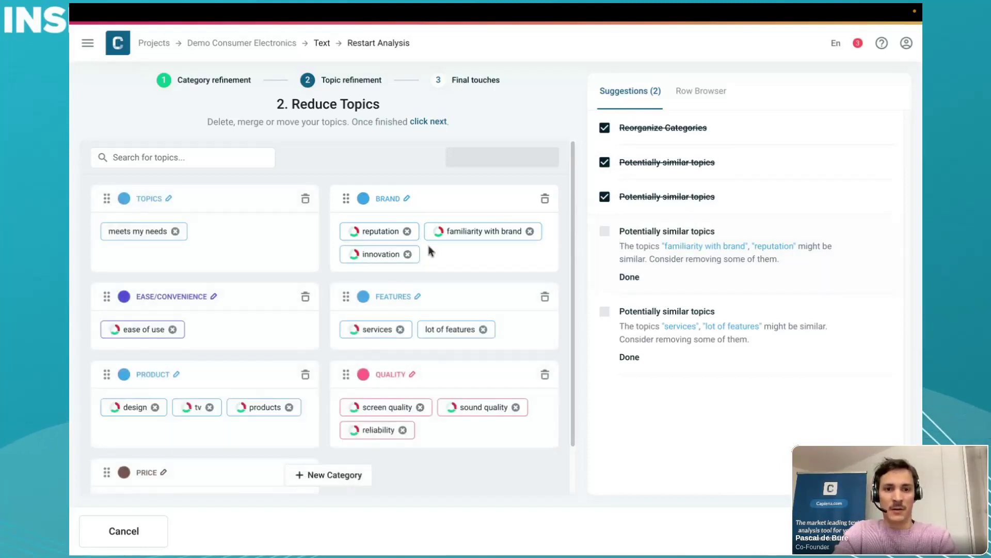
pyautogui.click(605, 232)
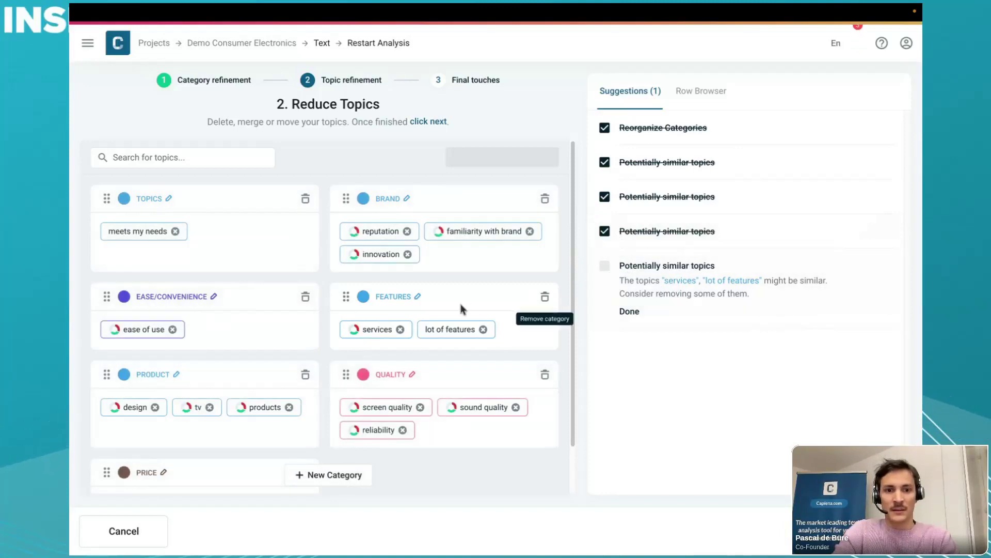
# Remove the "services" topic from FEATURES and reload the row browser to review the updated row assignments.
pyautogui.click(401, 330)
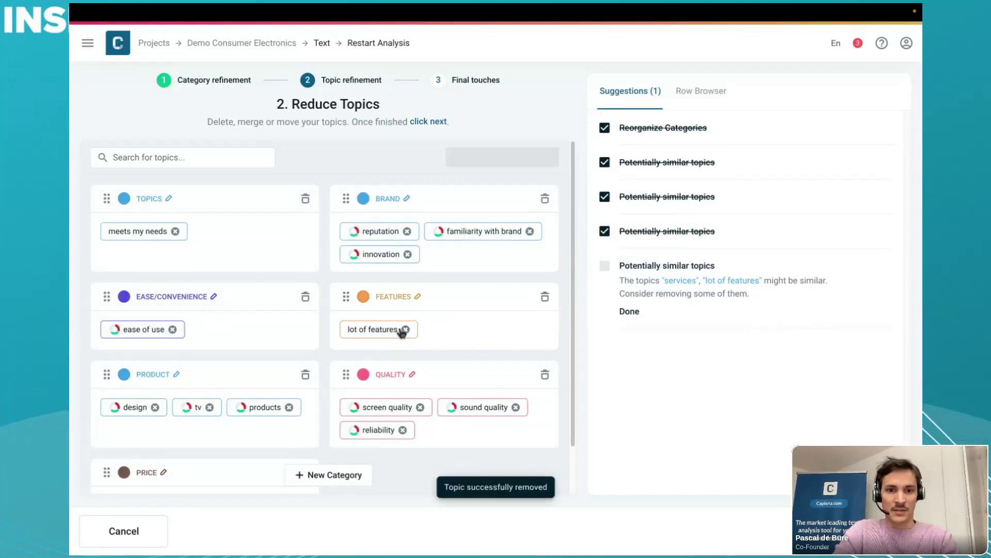
pyautogui.click(692, 95)
pyautogui.click(648, 186)
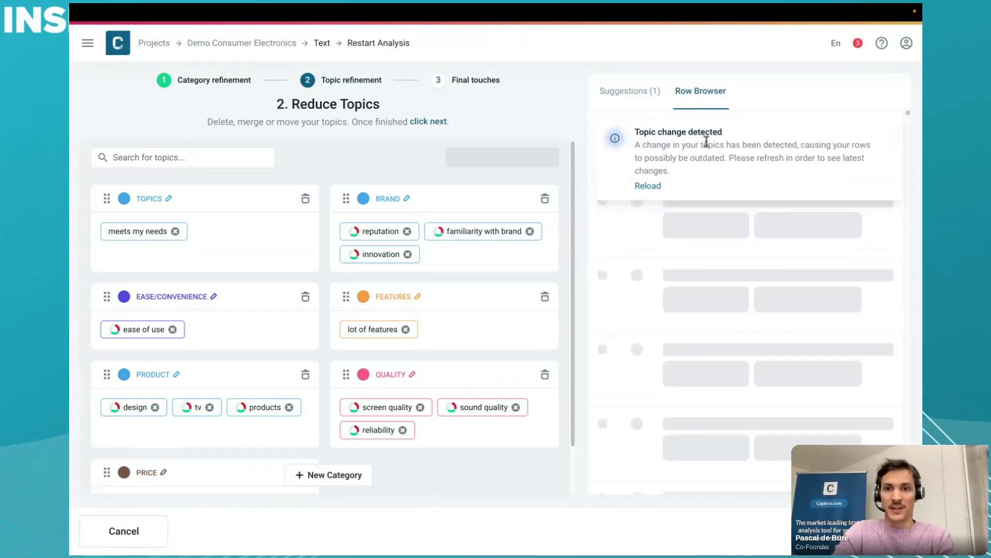
pyautogui.scroll(-10, 712, 250)
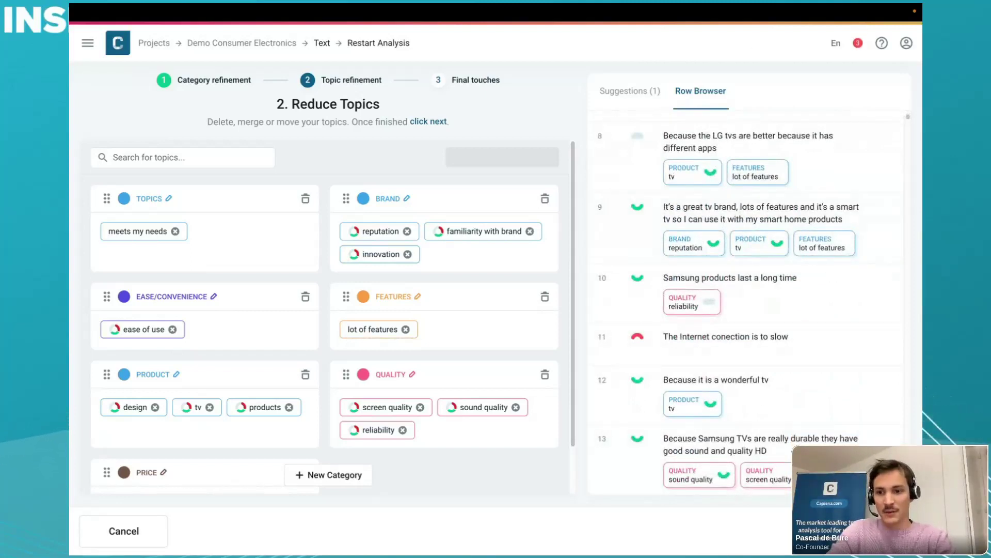
pyautogui.click(635, 88)
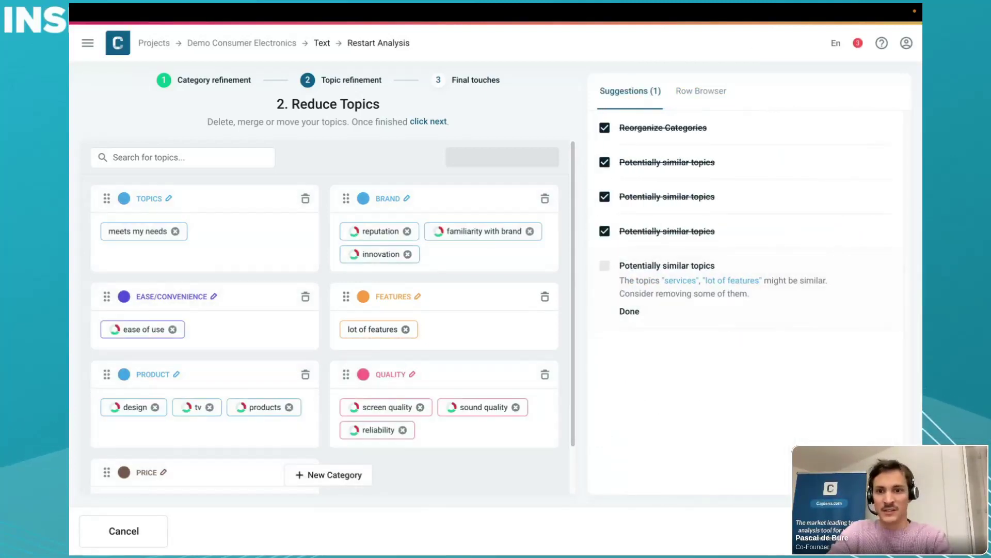
# Mark the "services"/"lot of features" suggestion as done and continue to adding topics.
pyautogui.click(604, 266)
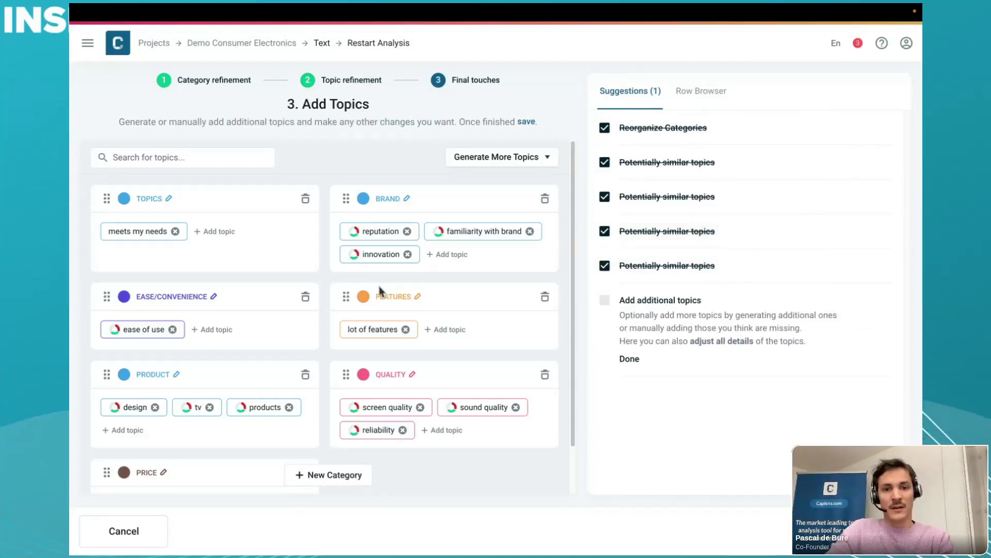
pyautogui.scroll(-1, 379, 290)
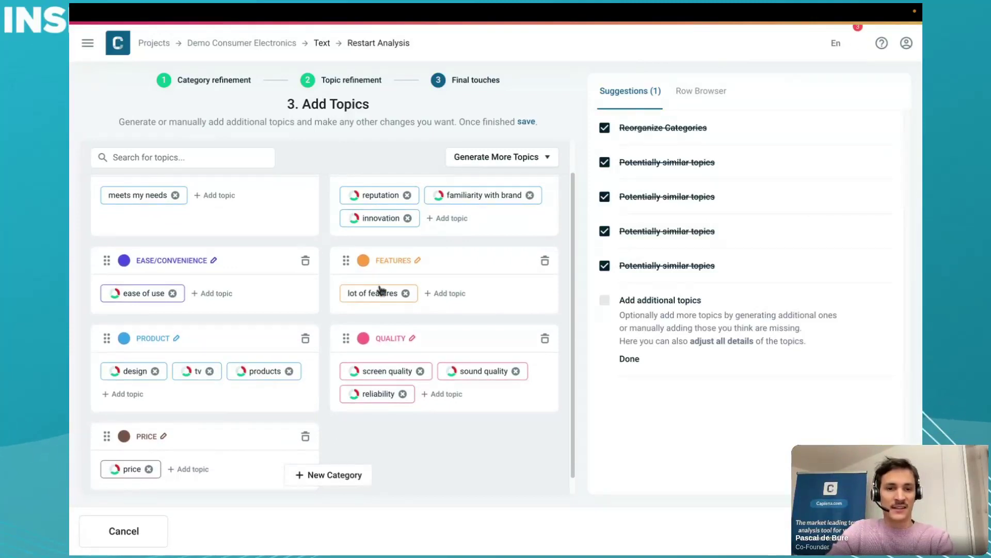
# Merge the "tv" topic into "products" within the PRODUCT category, keeping the label "products".
pyautogui.scroll(-1, 380, 290)
pyautogui.scroll(1, 379, 290)
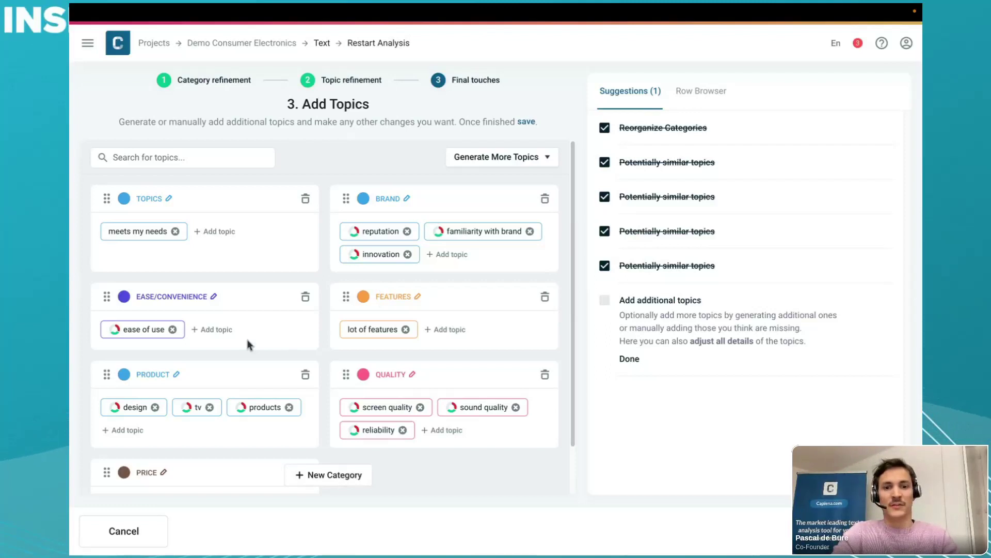
pyautogui.scroll(-1, 298, 376)
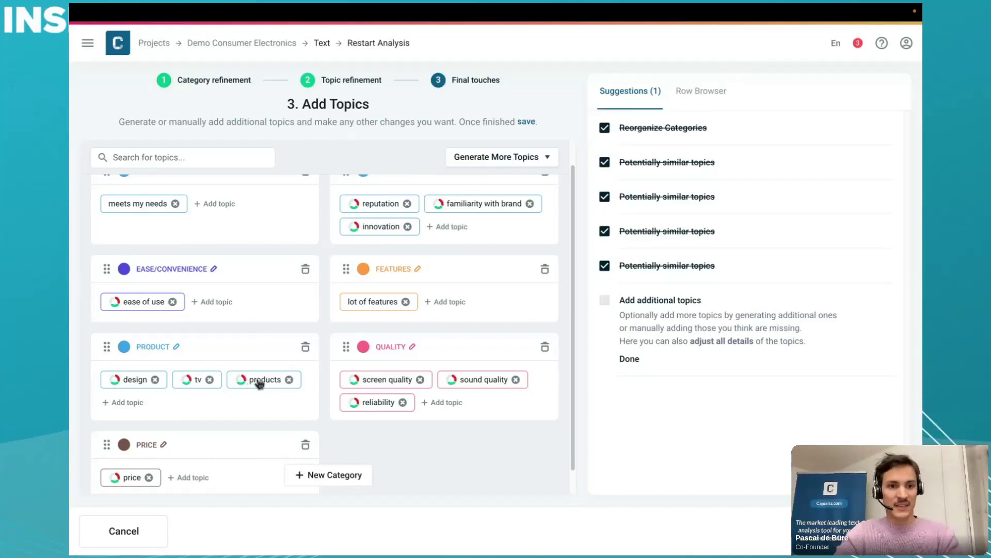
pyautogui.moveTo(253, 382)
pyautogui.mouseDown()
pyautogui.moveTo(191, 382)
pyautogui.moveTo(264, 383)
pyautogui.mouseUp()
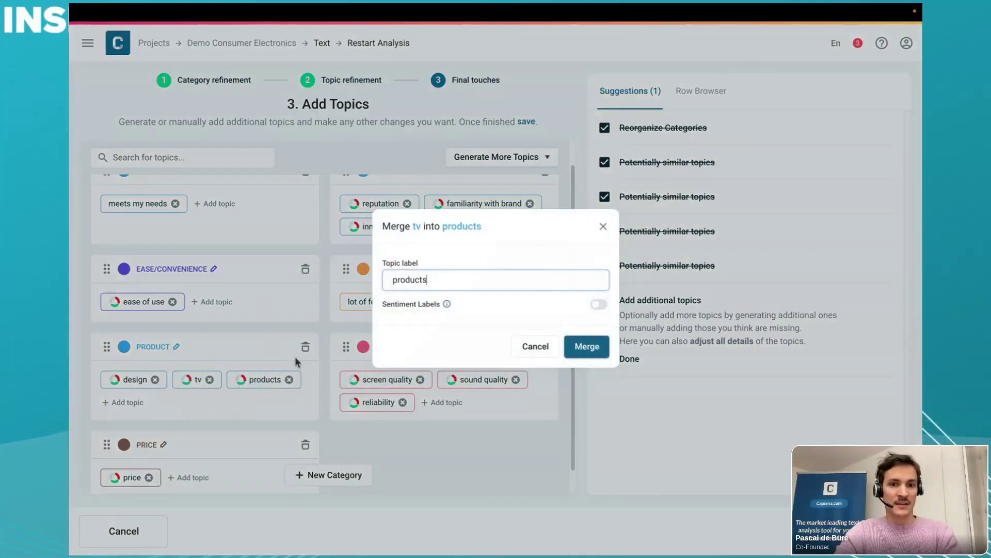
pyautogui.click(569, 353)
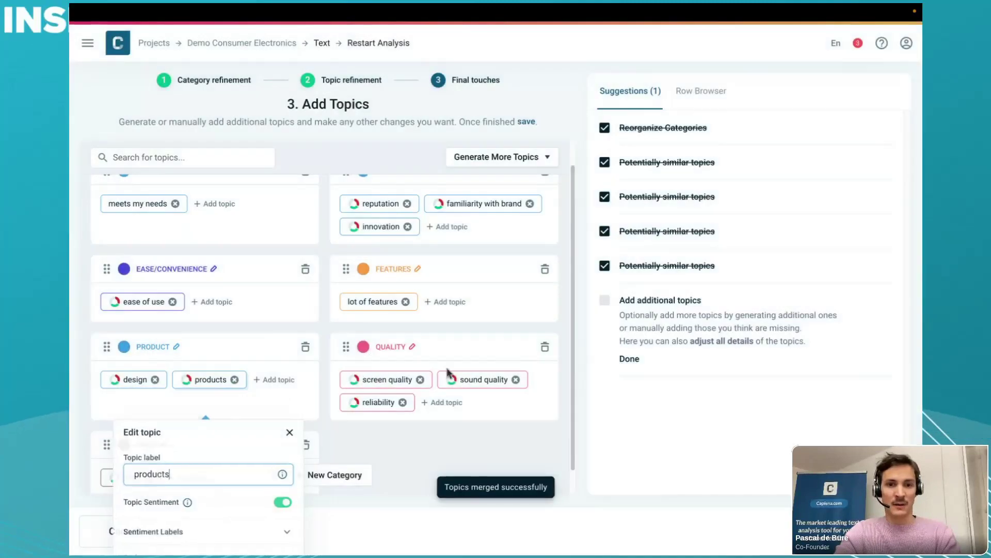
pyautogui.click(252, 346)
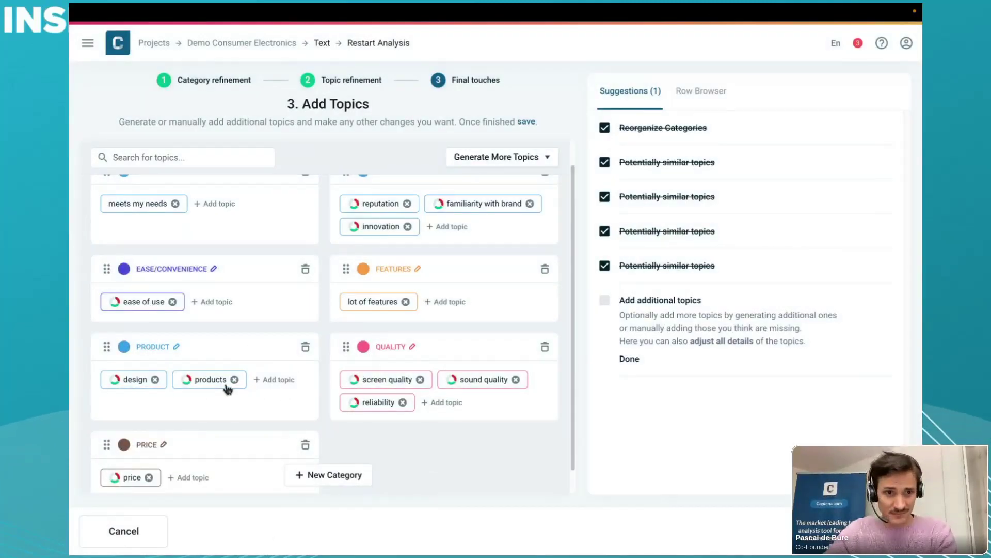
# Generate more topics specifically for the EASE/CONVENIENCE category.
pyautogui.scroll(-1, 228, 389)
pyautogui.scroll(2, 228, 389)
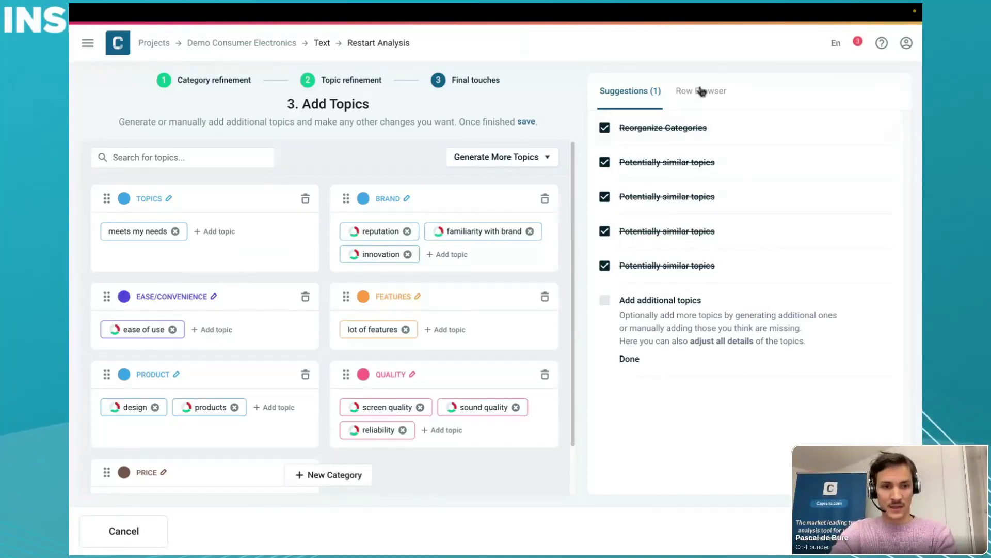
pyautogui.click(522, 162)
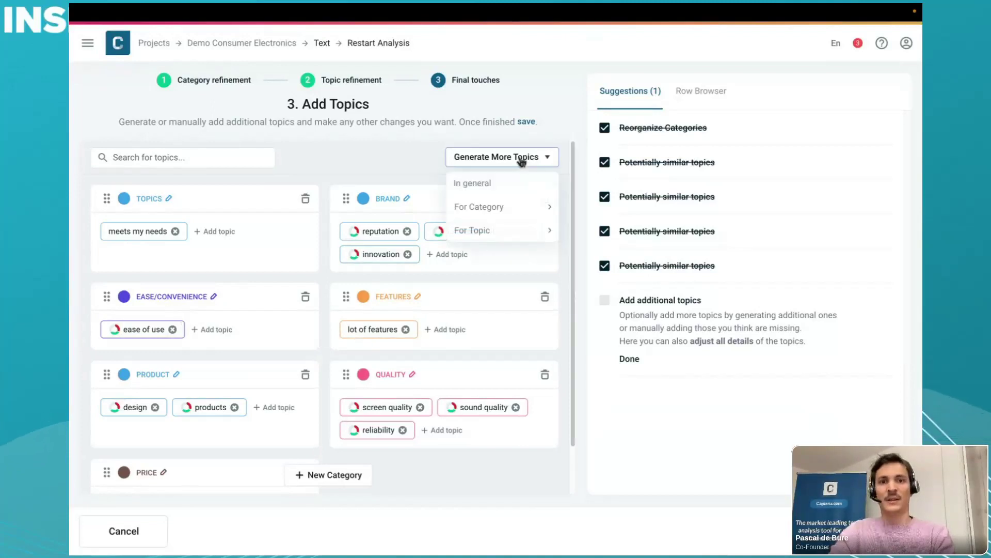
pyautogui.click(509, 208)
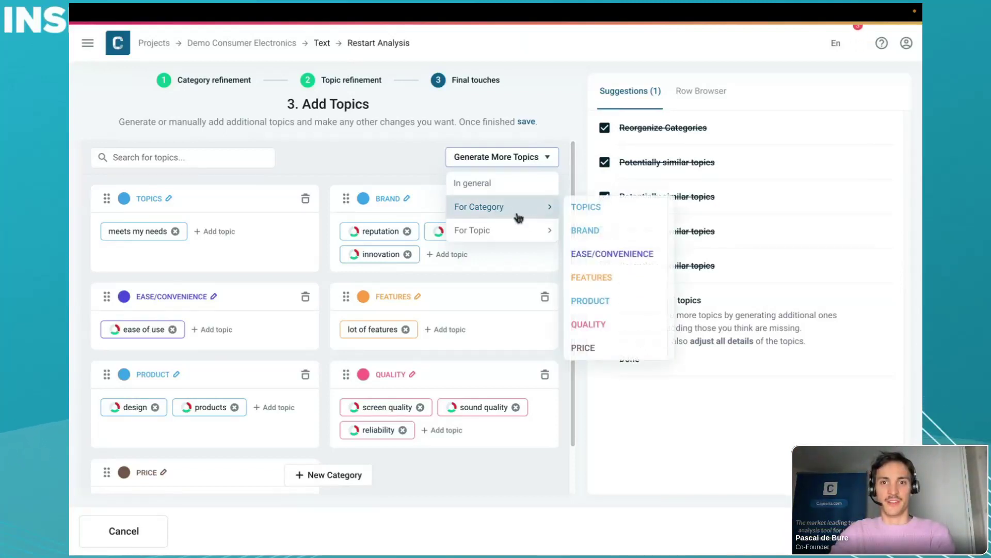
pyautogui.click(609, 256)
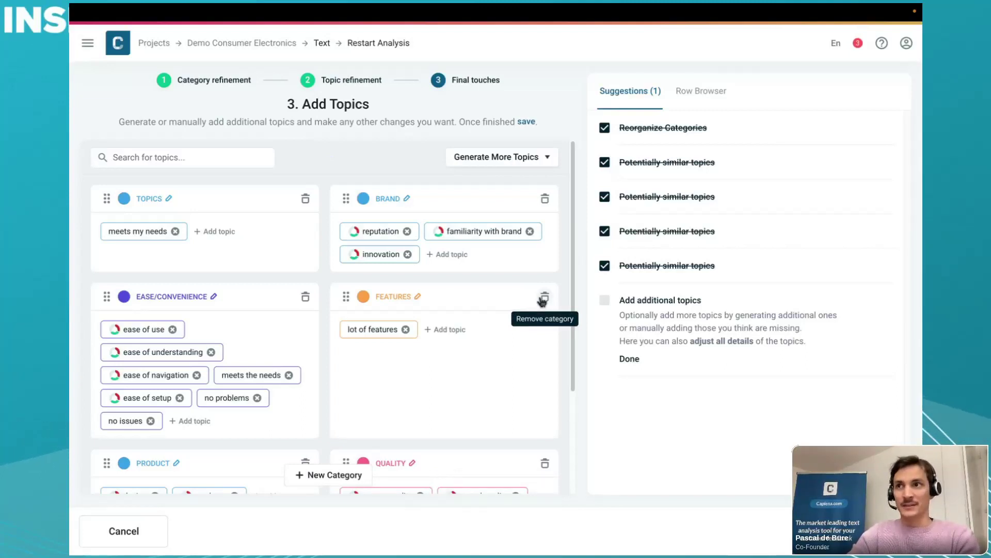
# Remove the "ease of understanding", "meets the needs", "no problems" and "no issues" topics from EASE/CONVENIENCE.
pyautogui.scroll(-1, 271, 241)
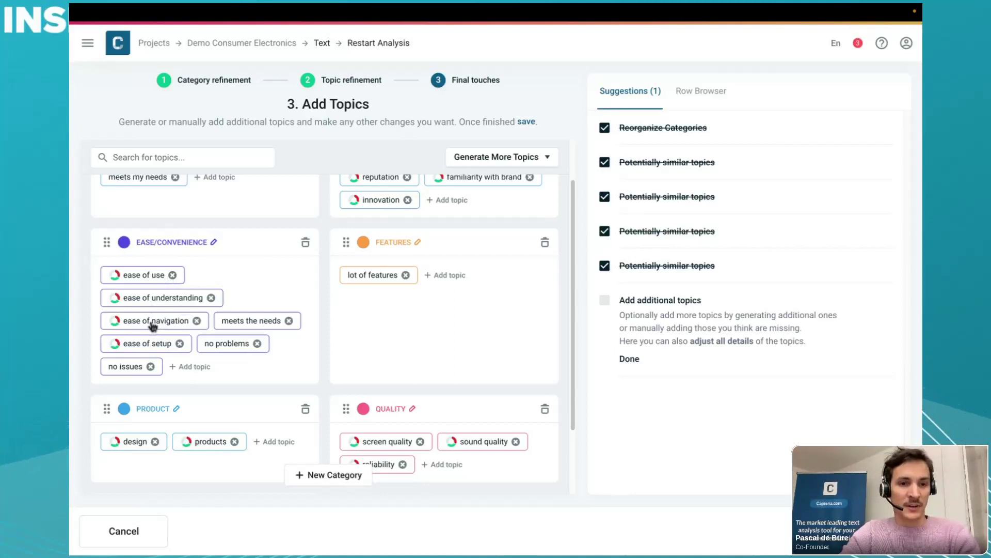
pyautogui.click(168, 302)
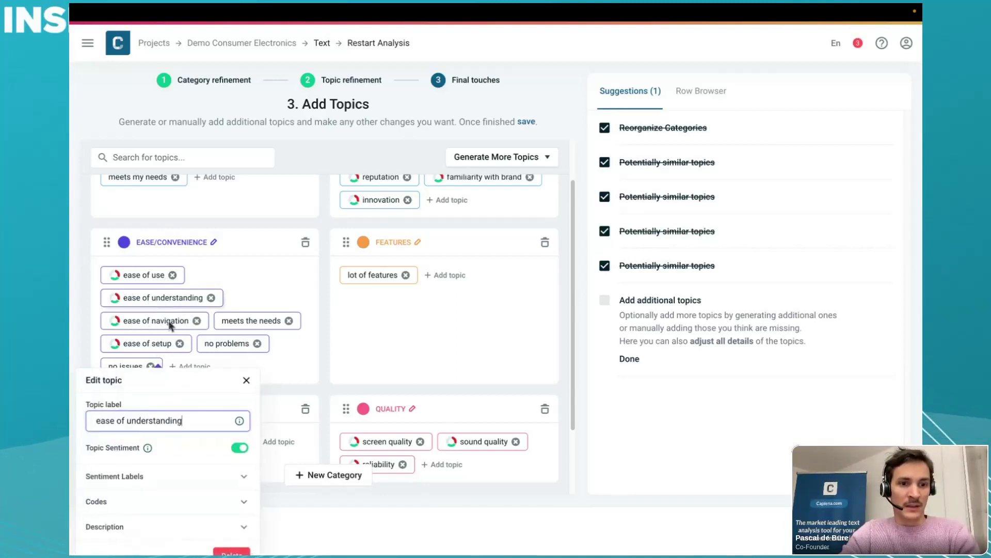
pyautogui.click(234, 282)
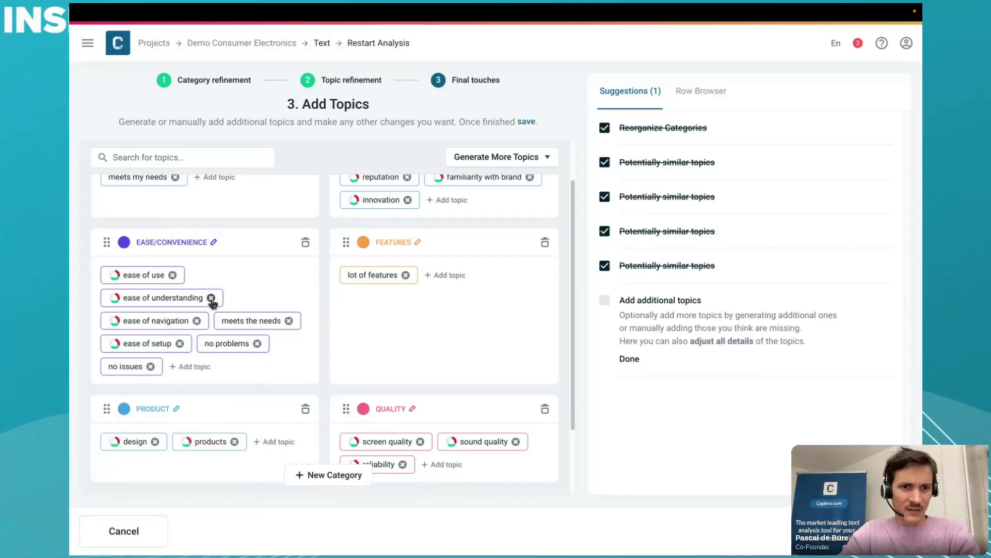
pyautogui.click(211, 298)
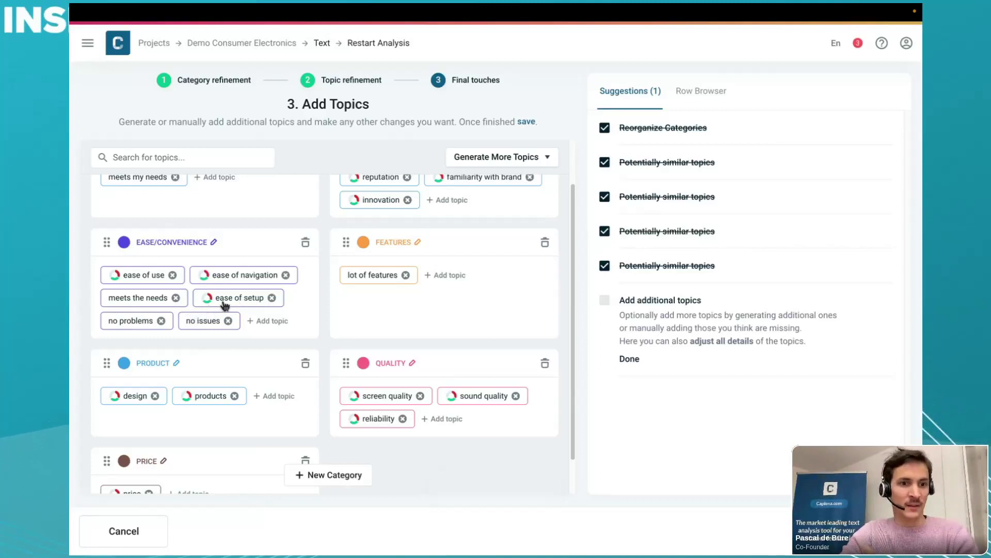
pyautogui.click(175, 297)
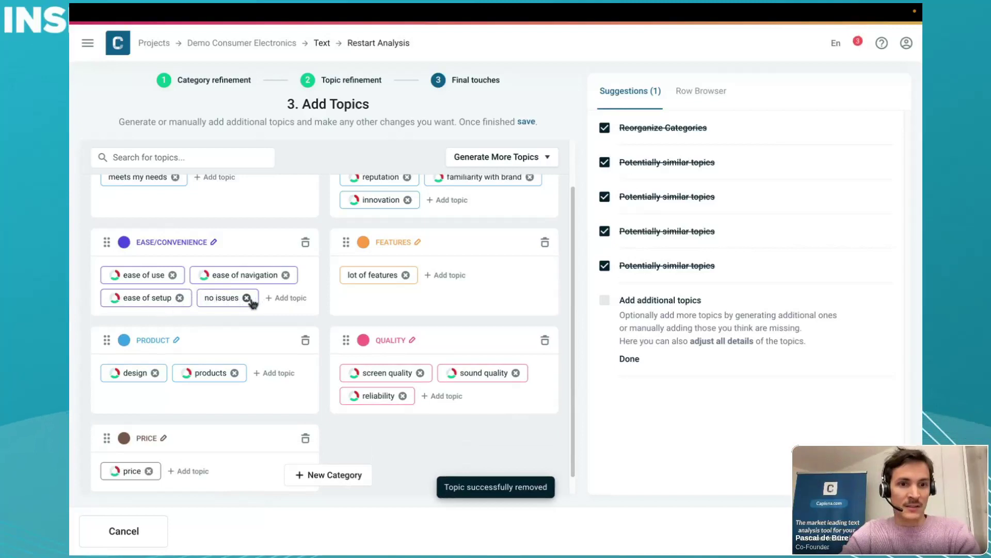
pyautogui.click(246, 298)
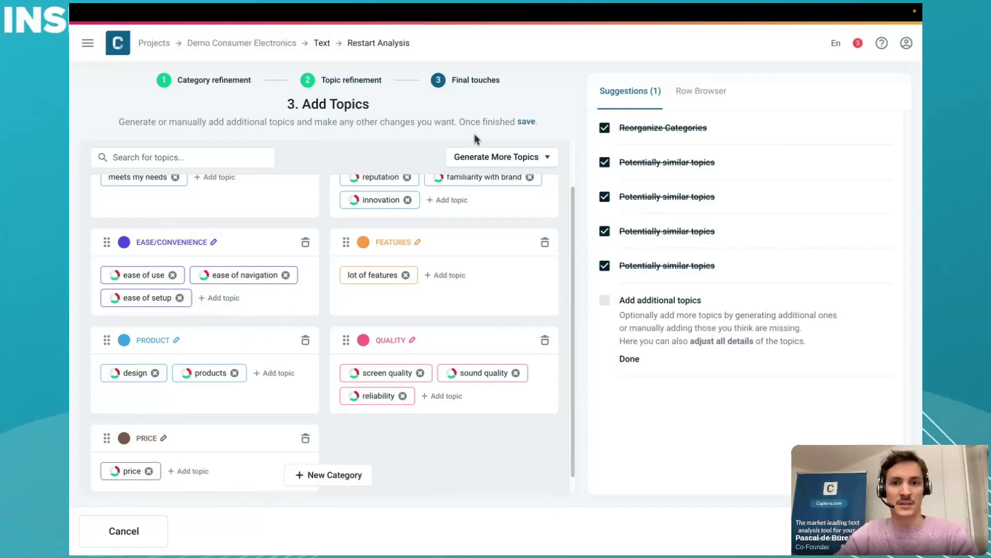
# Mark the "Add additional topics" suggestion as done and save the refined topic collection.
pyautogui.scroll(-1, 325, 298)
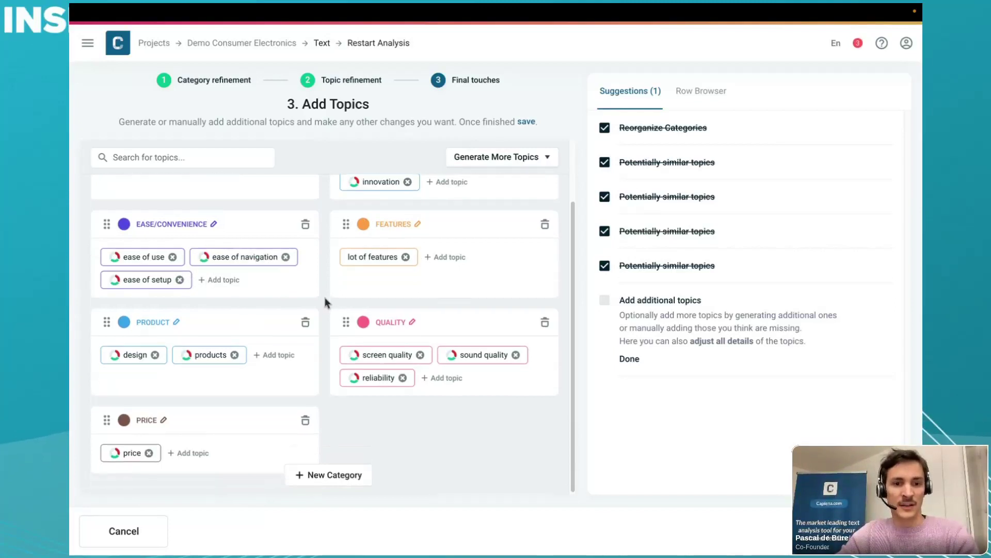
pyautogui.click(609, 302)
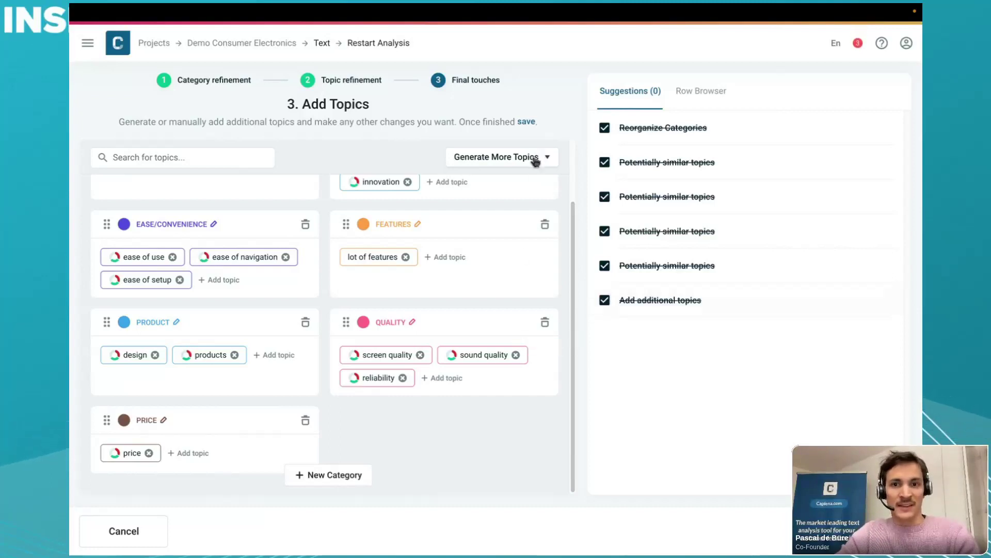
pyautogui.scroll(3, 421, 298)
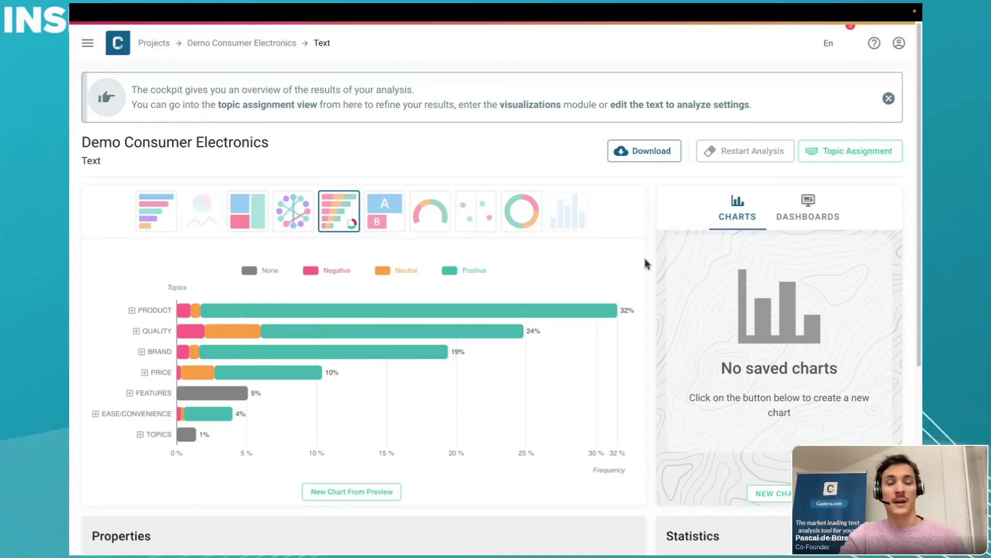
# Expand the QUALITY category in the sentiment chart and inspect the breakdown of its individual topics.
pyautogui.moveTo(509, 316)
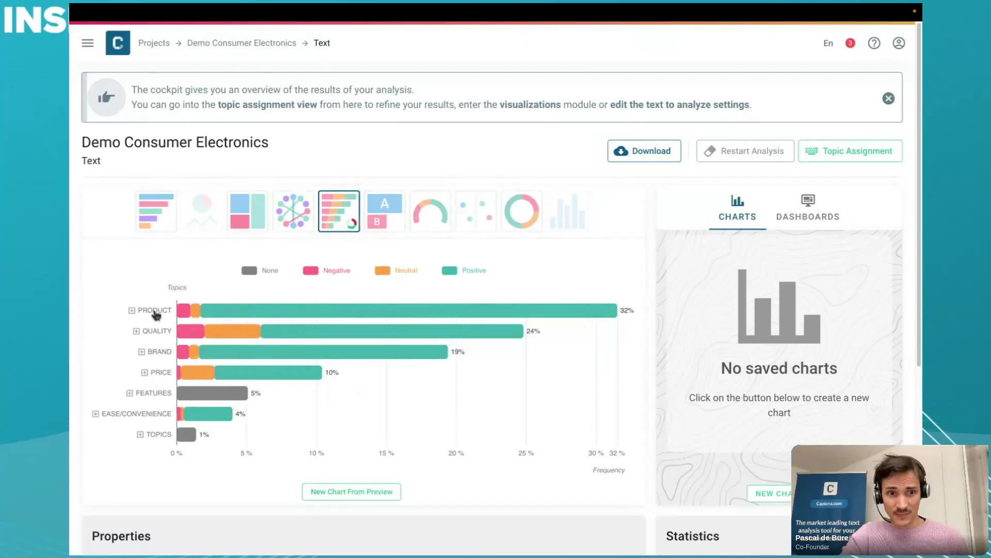
pyautogui.click(157, 331)
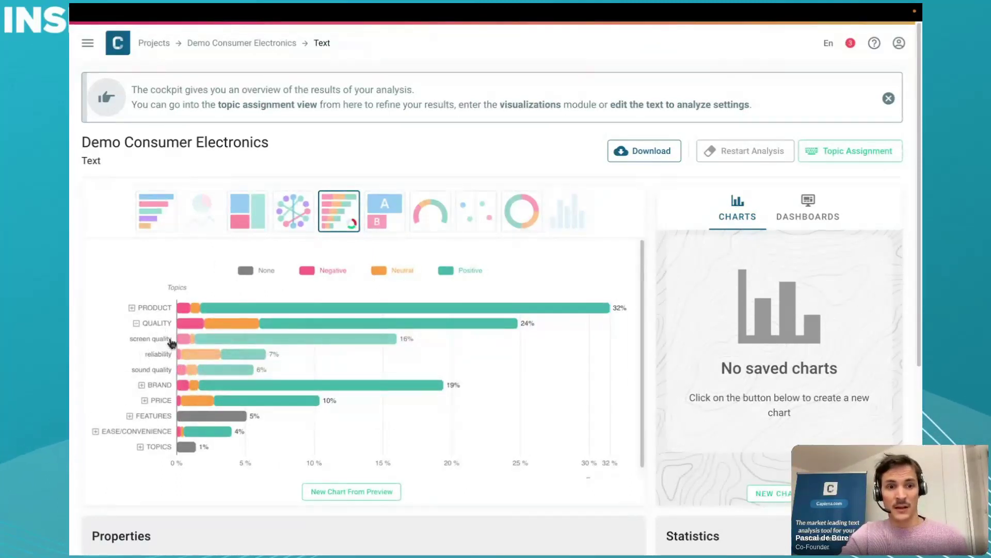
pyautogui.moveTo(184, 340)
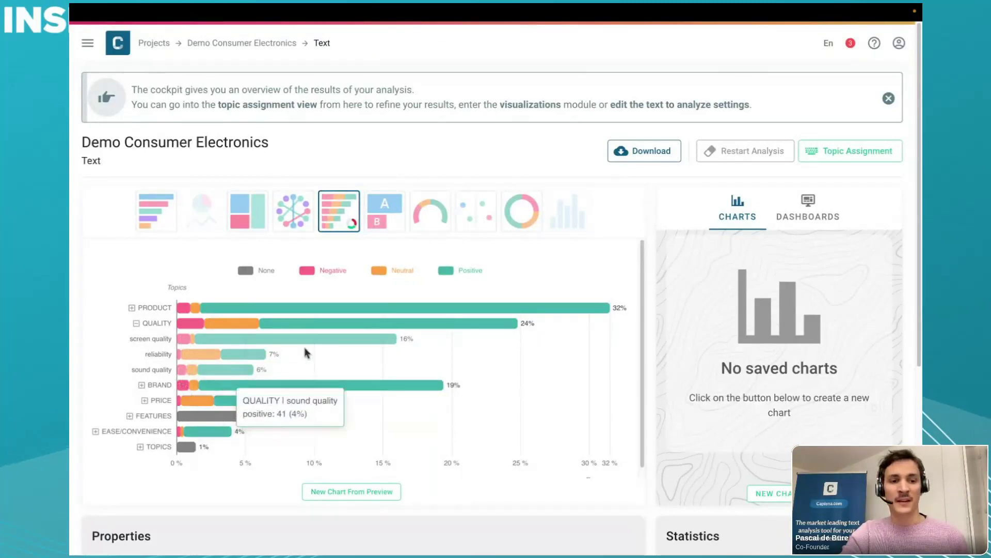
# Open the topic assignment view and review the topics assigned to the first survey responses.
pyautogui.click(837, 160)
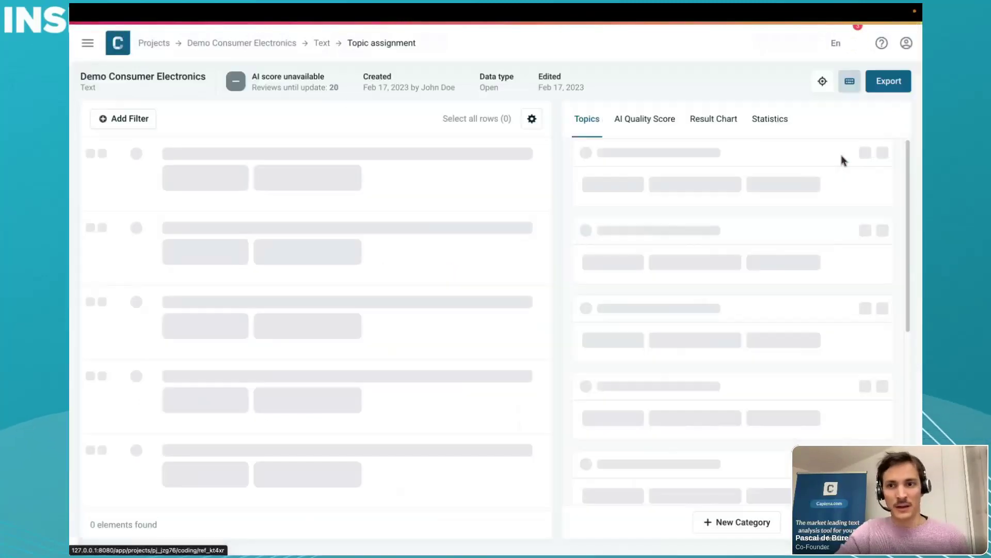
pyautogui.scroll(-1, 405, 200)
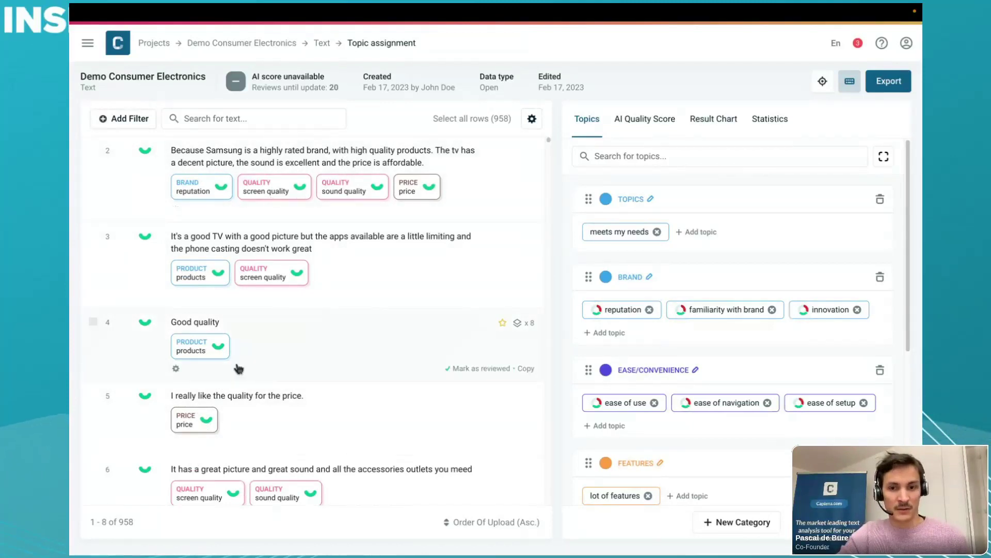
pyautogui.scroll(-1, 239, 370)
pyautogui.scroll(2, 238, 368)
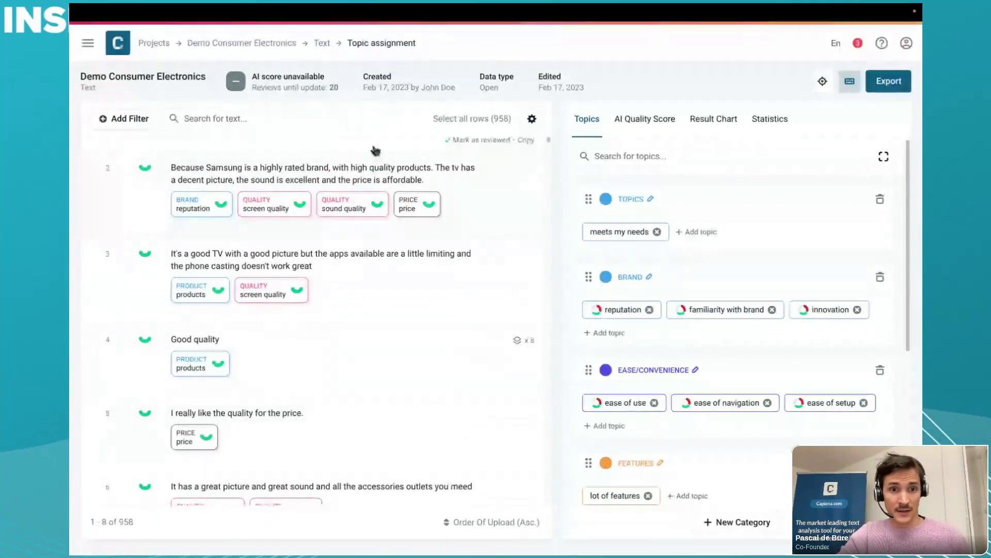
pyautogui.scroll(-2, 329, 258)
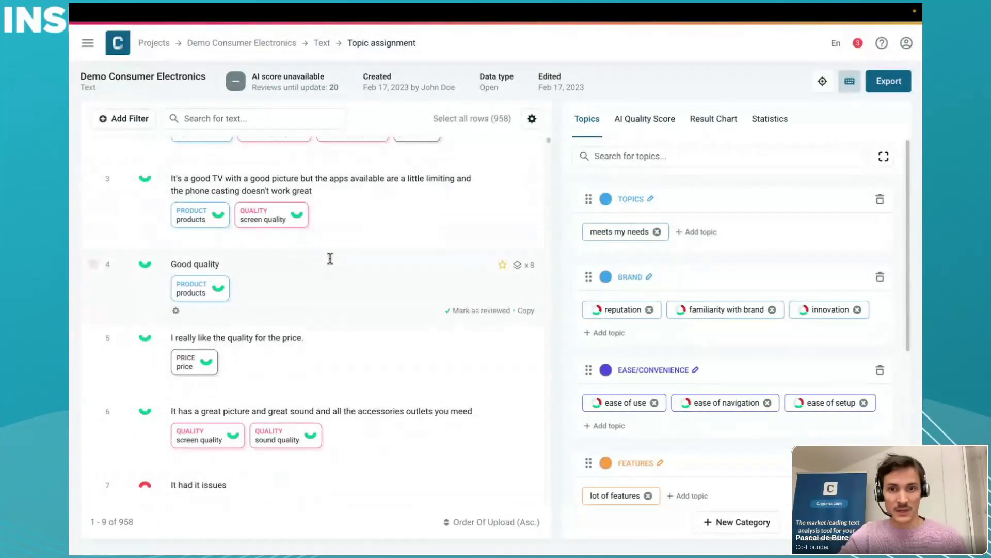
# Rename the TOPICS category to "GENERAL SATSIFACTION".
pyautogui.click(648, 200)
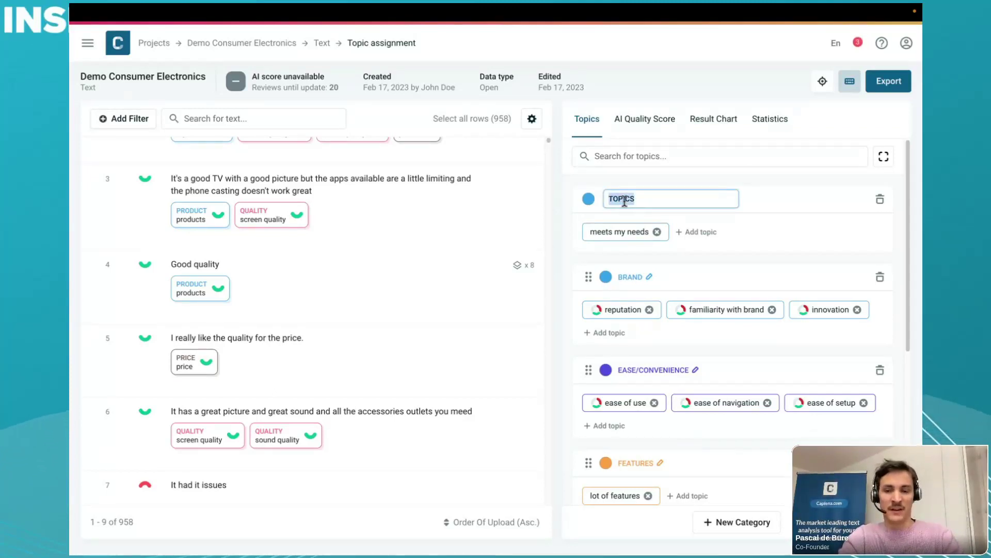
pyautogui.write('GE')
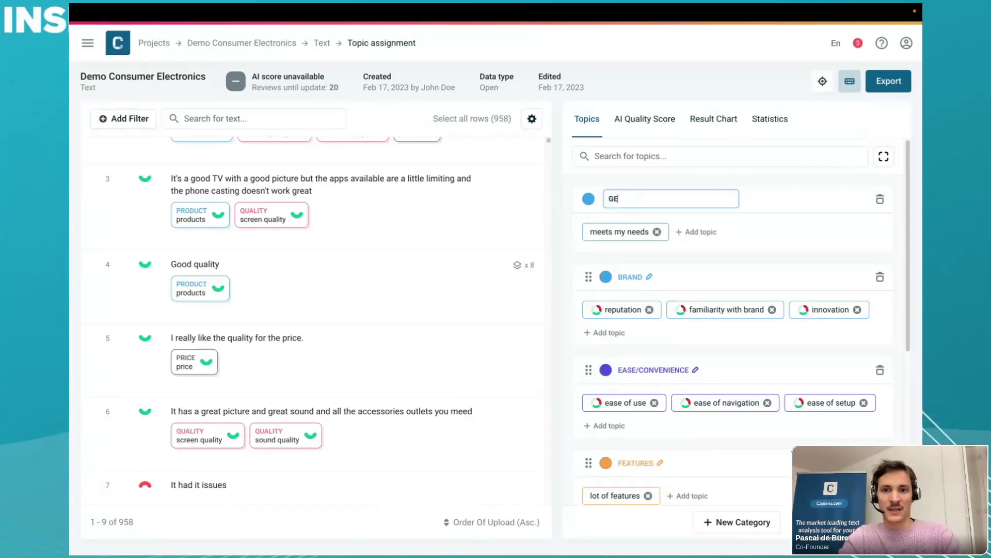
pyautogui.write('NERAL SA')
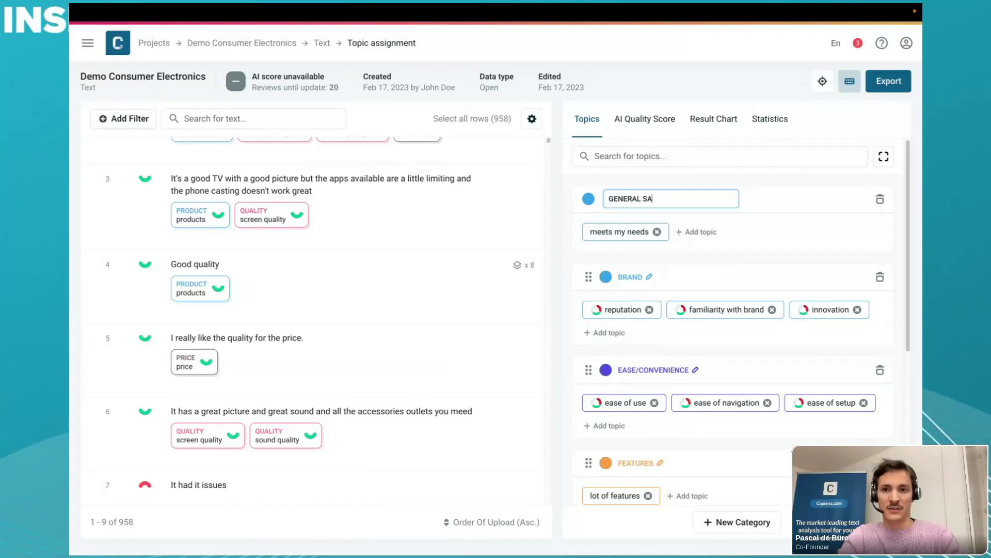
pyautogui.write('TSIFACTION')
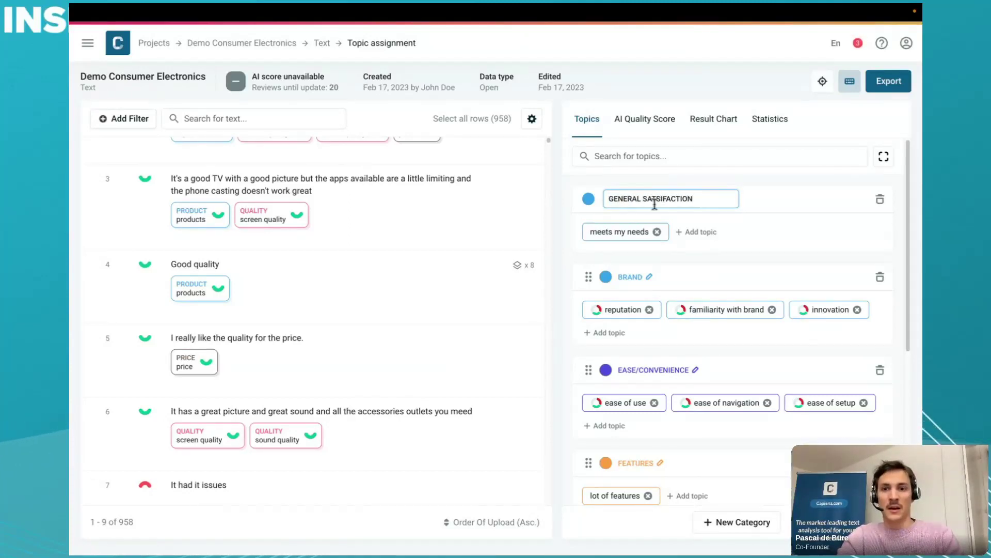
pyautogui.press('Return')
# Enable topic sentiment for the "meets my needs" topic.
pyautogui.click(637, 231)
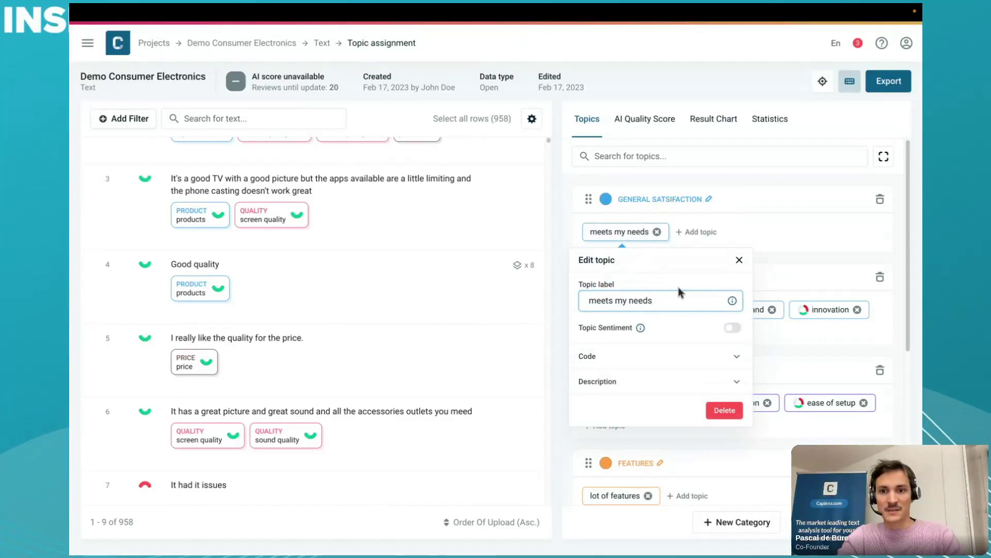
pyautogui.click(732, 327)
pyautogui.click(769, 241)
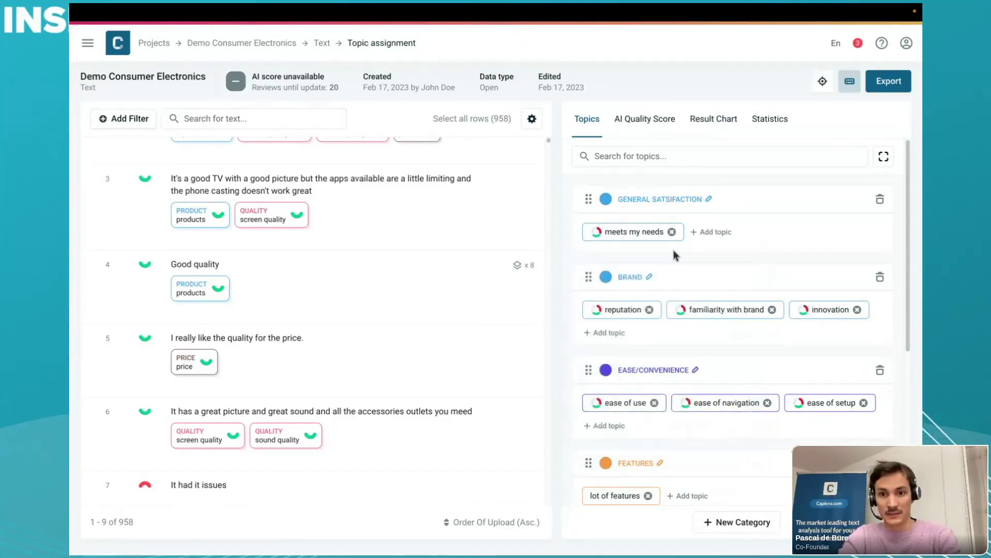
# Rename the "lot of features" topic in the FEATURES category to "variety of features" and enable its topic sentiment.
pyautogui.scroll(-4, 644, 237)
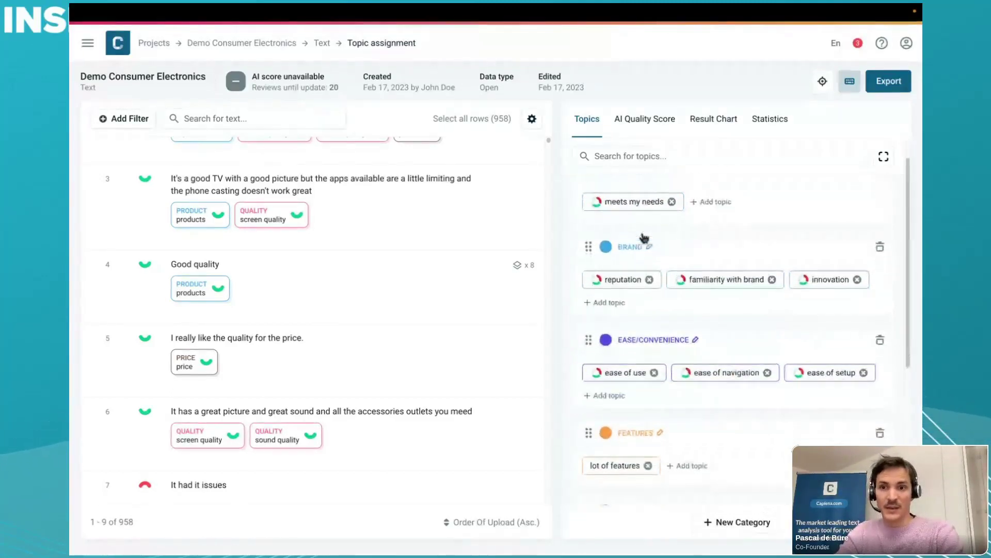
pyautogui.scroll(-1, 644, 238)
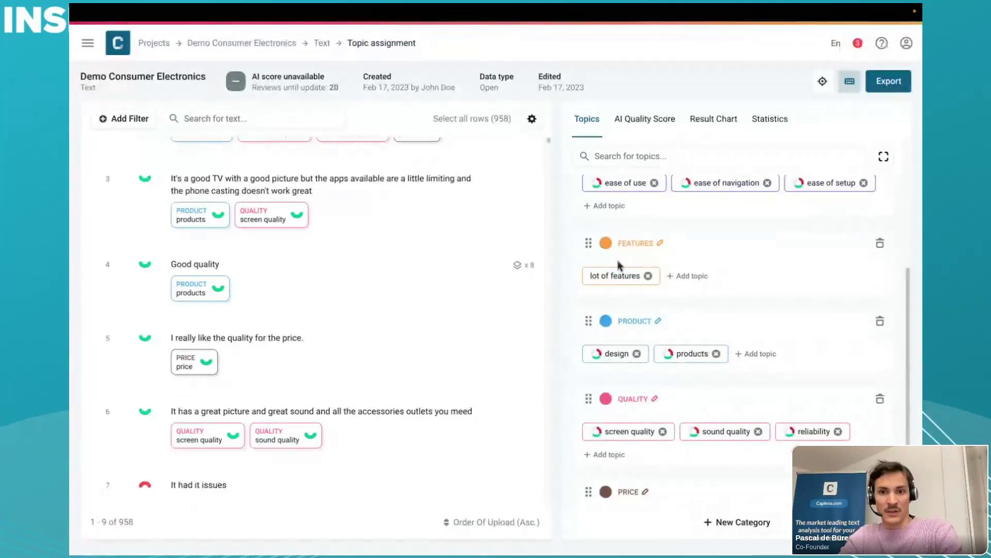
pyautogui.click(618, 277)
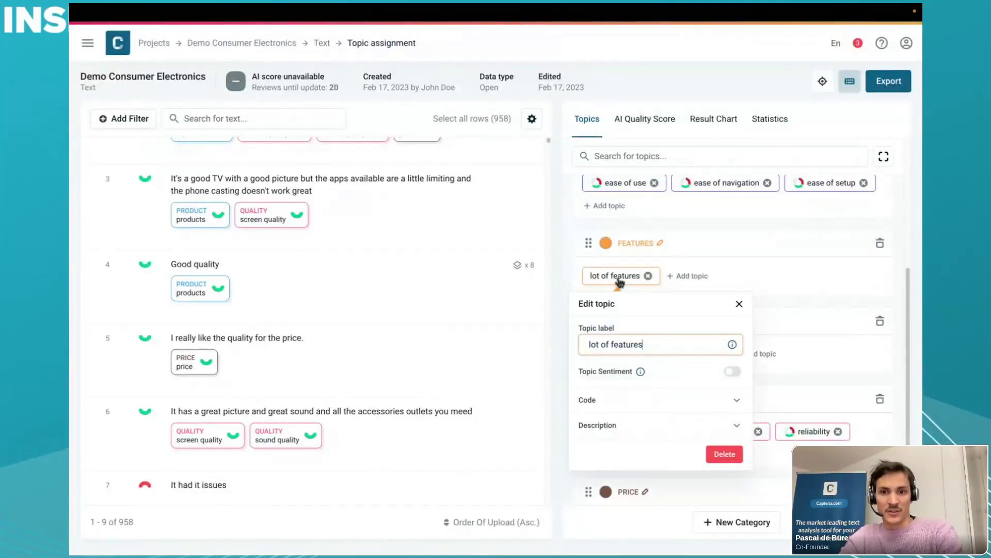
pyautogui.tripleClick(600, 348)
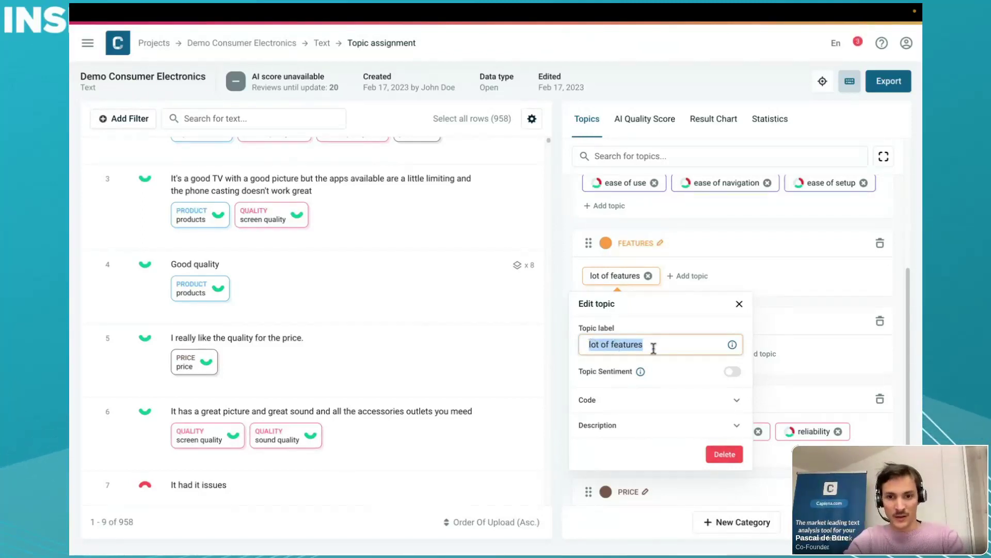
pyautogui.write('var')
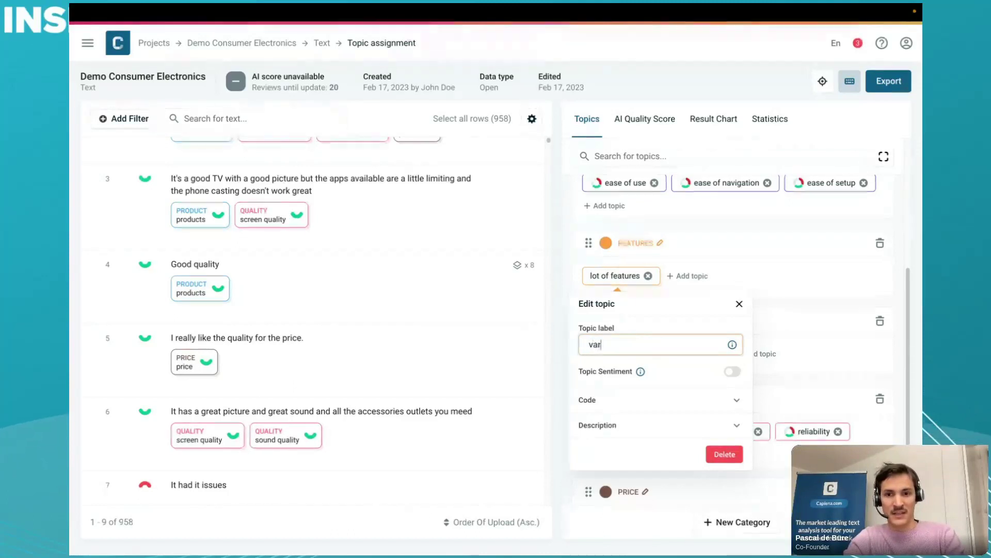
pyautogui.write('iety of ')
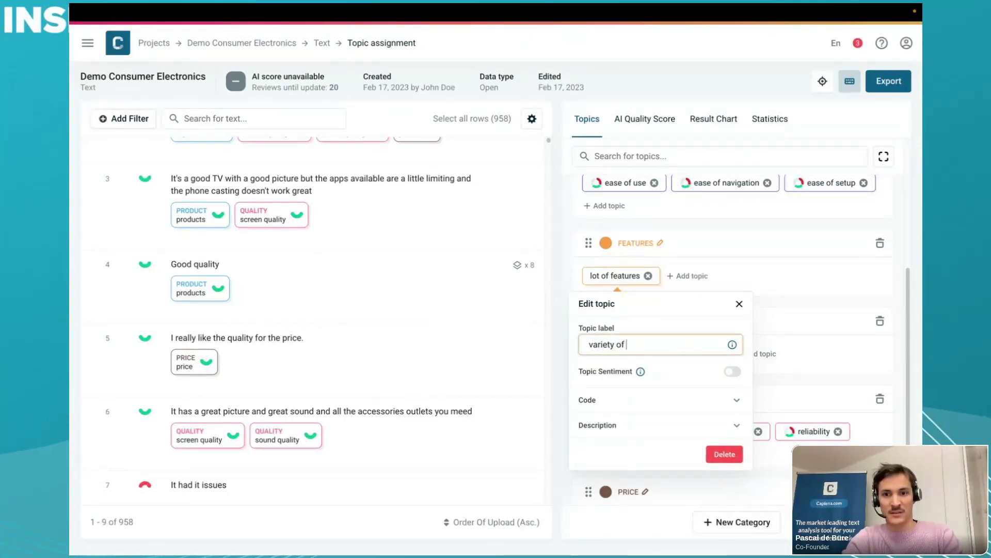
pyautogui.write('features')
pyautogui.click(733, 372)
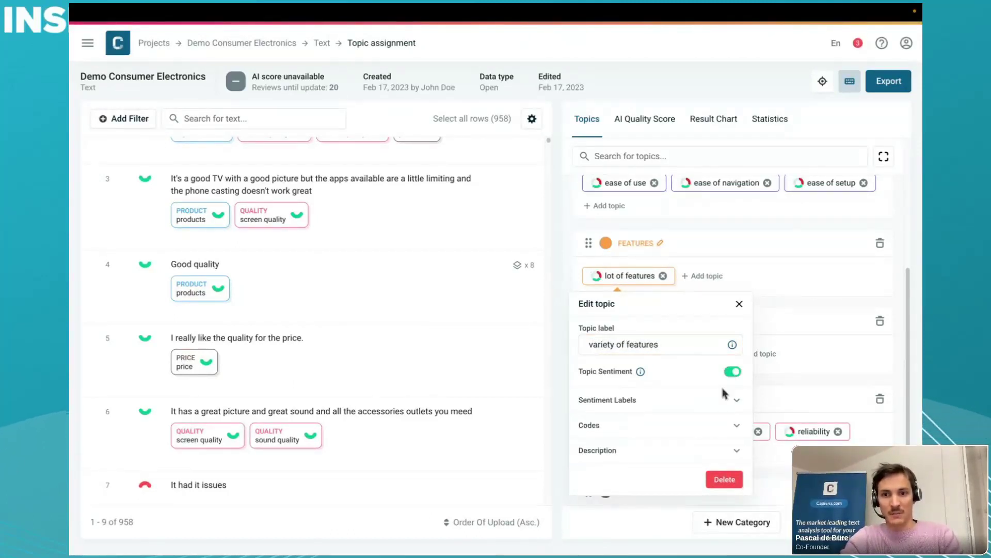
pyautogui.click(740, 303)
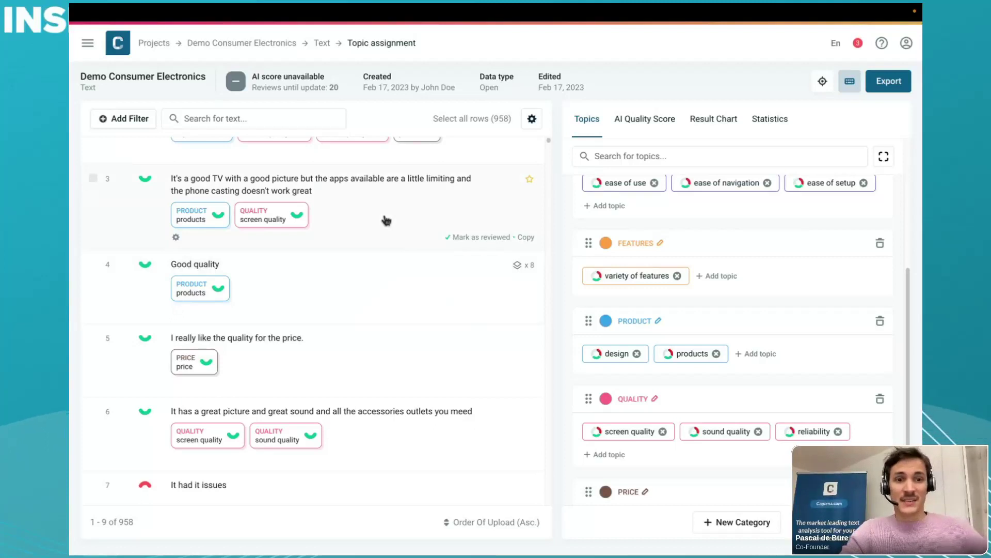
# Create a topic "App" with sentiment in the FEATURES category and apply it to the third response about limited apps and phone casting.
pyautogui.click(355, 214)
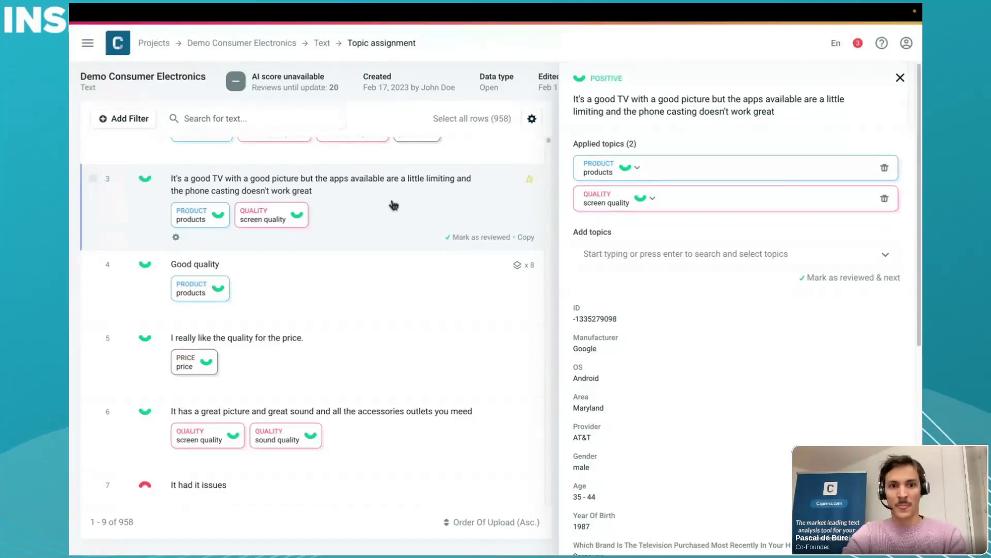
pyautogui.click(649, 254)
pyautogui.write('a')
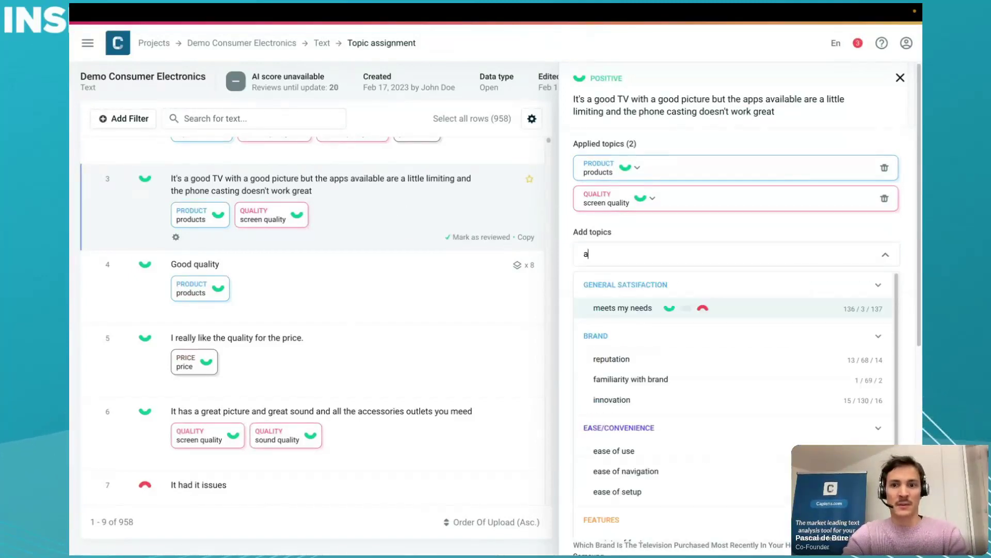
pyautogui.write('pp')
pyautogui.press('BackSpace')
pyautogui.press('BackSpace')
pyautogui.press('BackSpace')
pyautogui.write('App')
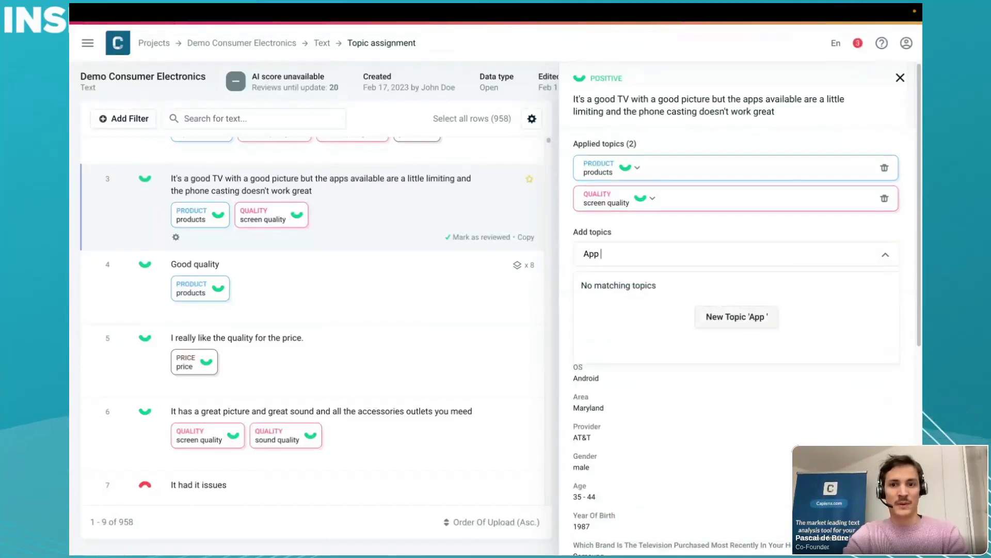
pyautogui.press('BackSpace')
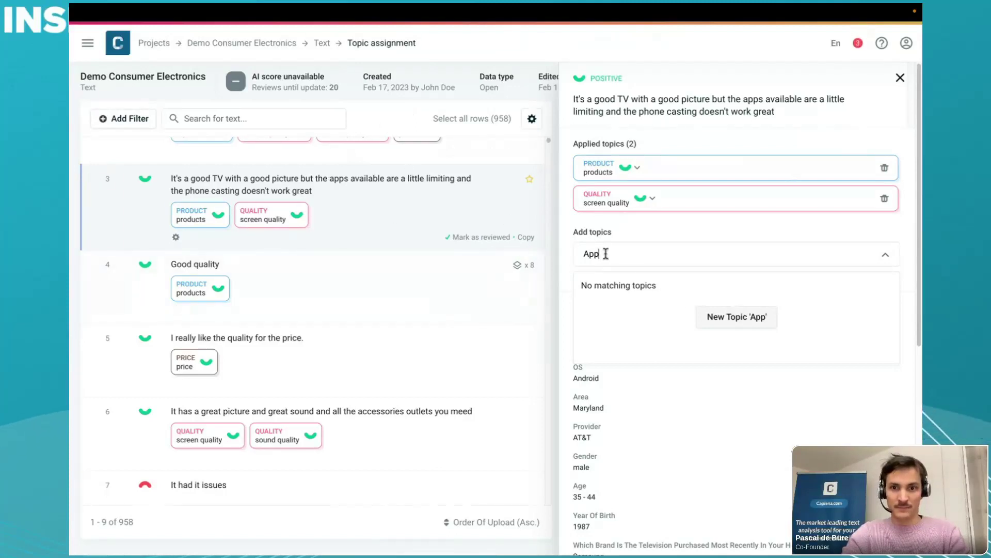
pyautogui.click(715, 316)
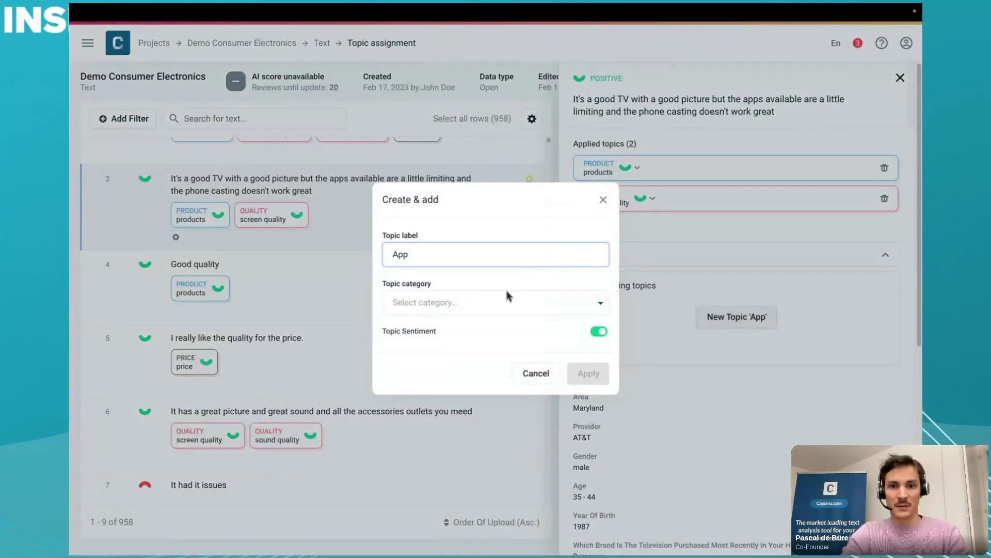
pyautogui.click(439, 303)
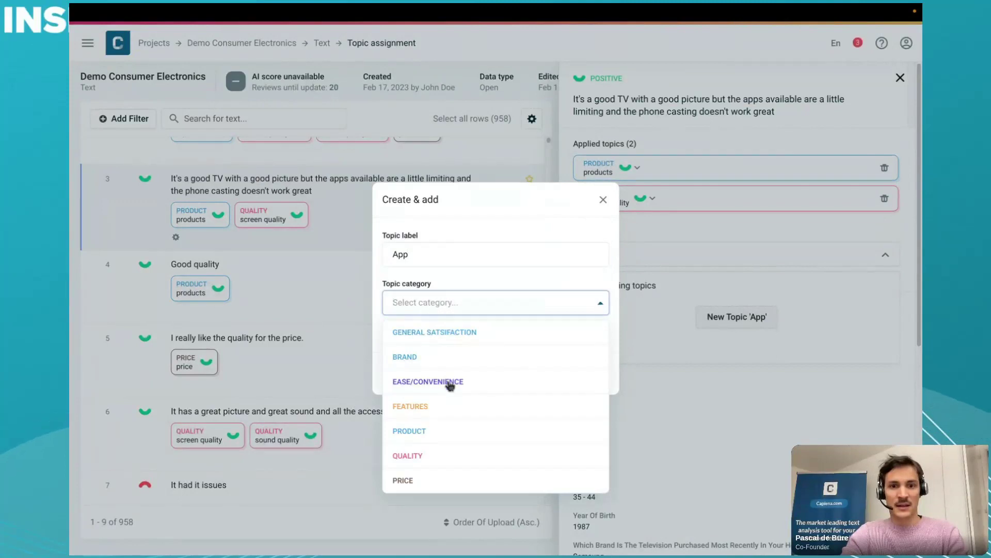
pyautogui.click(423, 411)
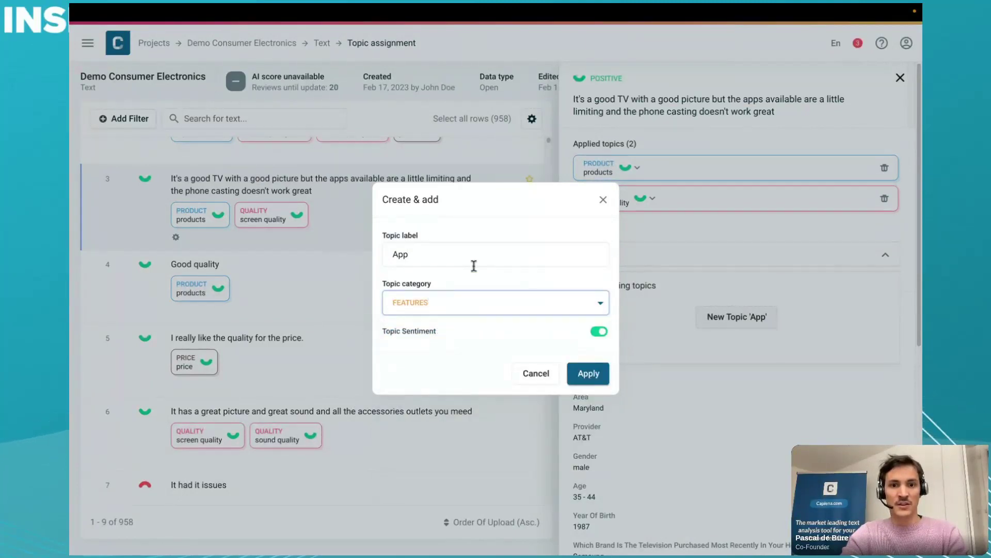
pyautogui.click(587, 378)
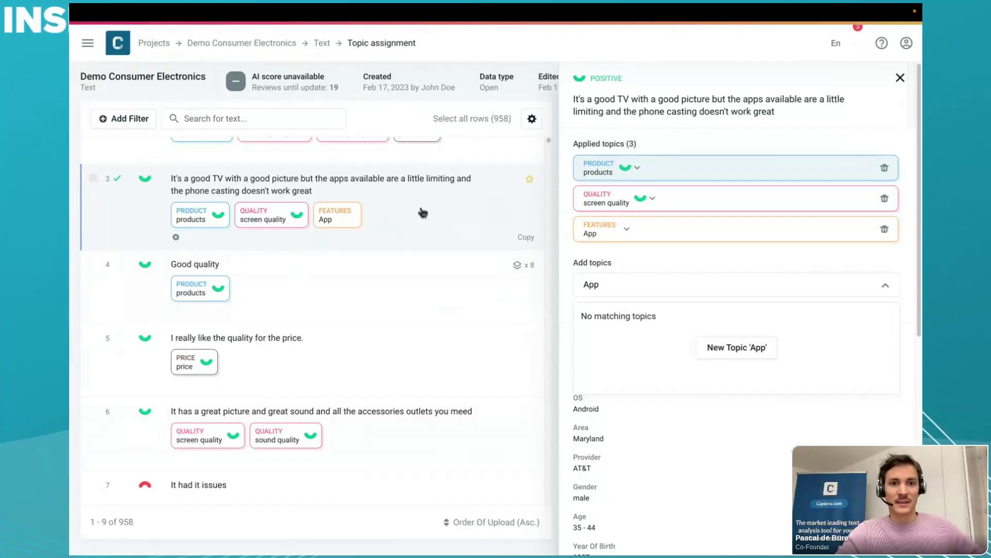
pyautogui.click(495, 263)
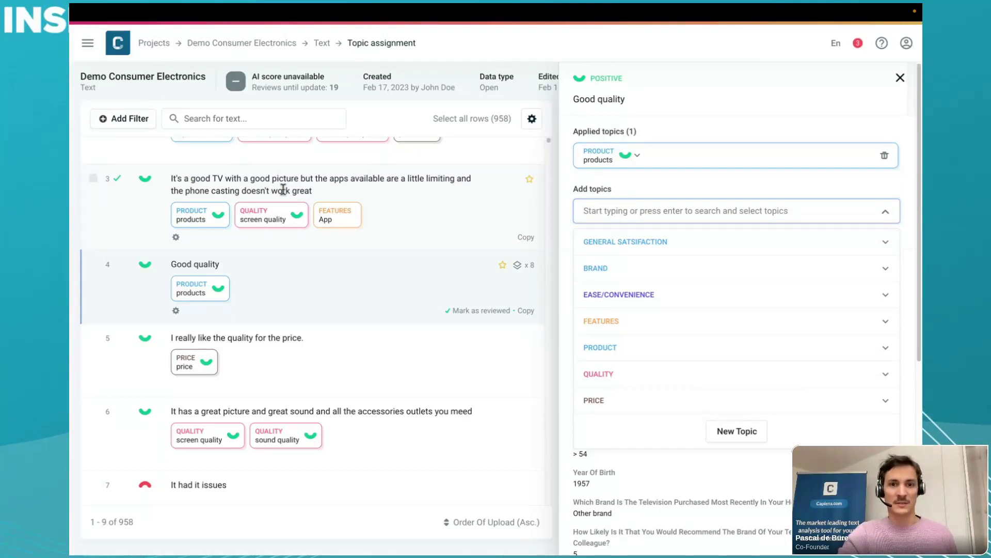
pyautogui.click(555, 173)
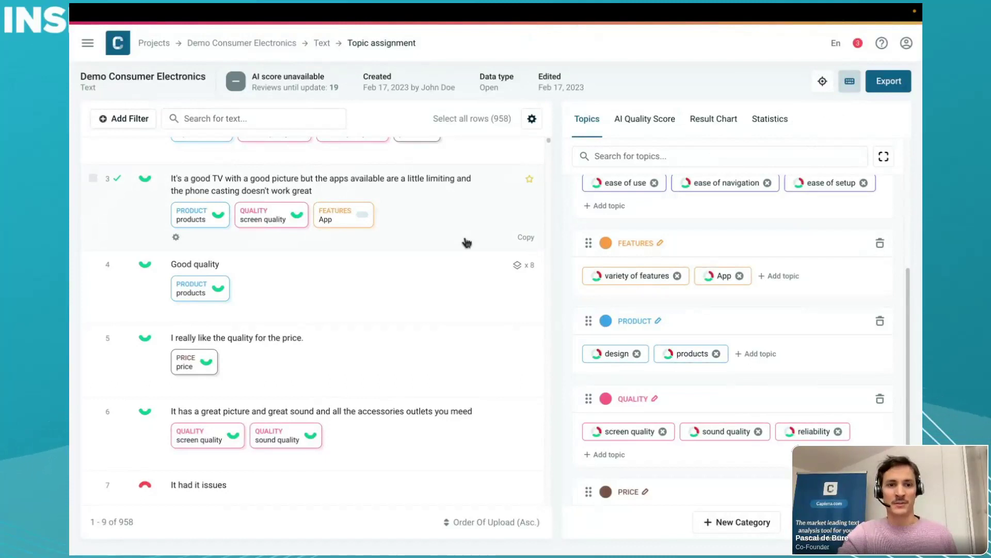
# Create a new chart from the sentiment preview in the text overview and expand its PRODUCT and QUALITY categories.
pyautogui.click(323, 45)
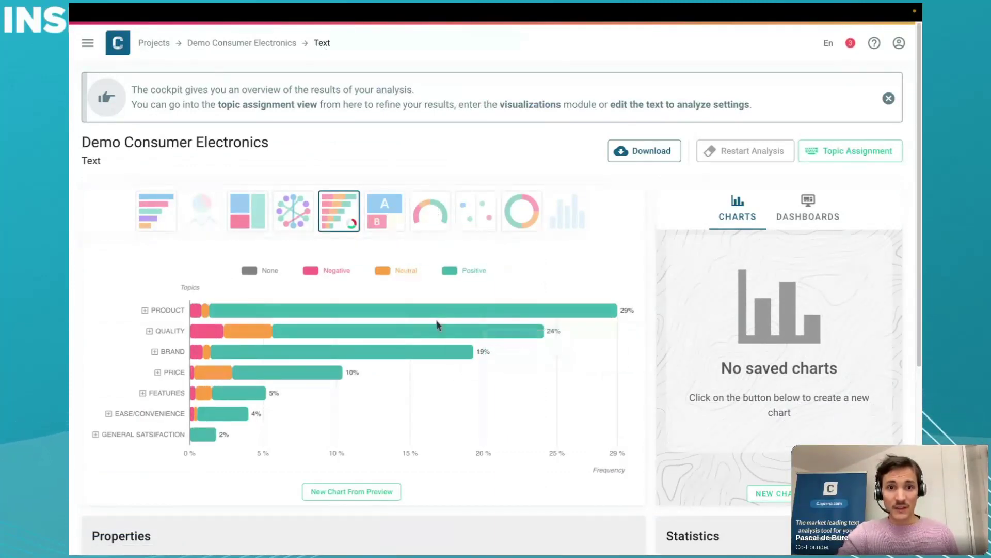
pyautogui.click(352, 492)
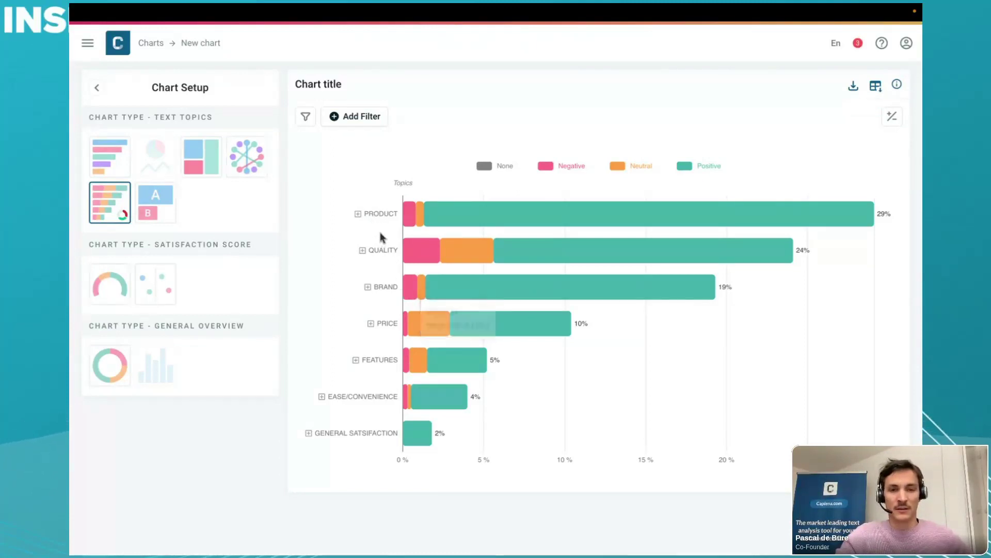
pyautogui.click(382, 214)
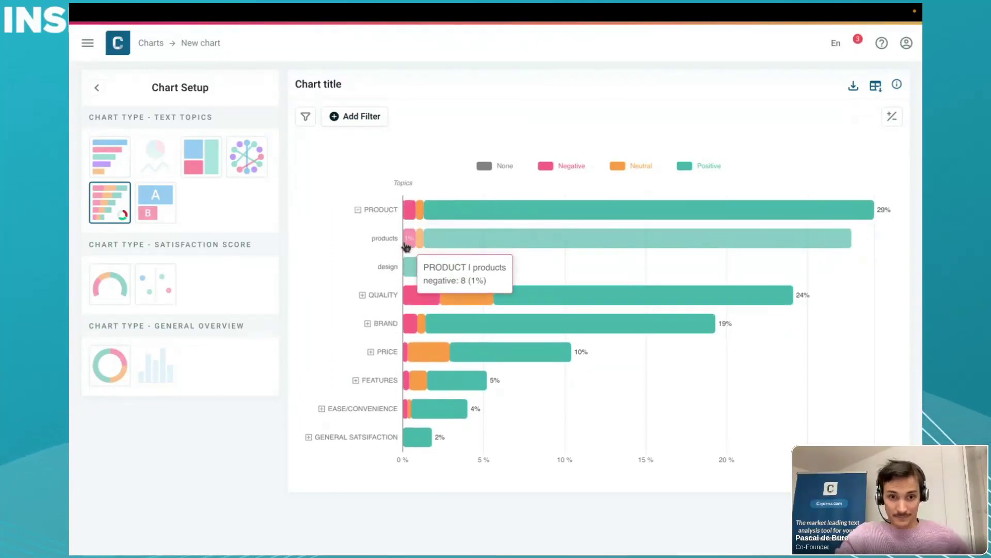
pyautogui.click(390, 298)
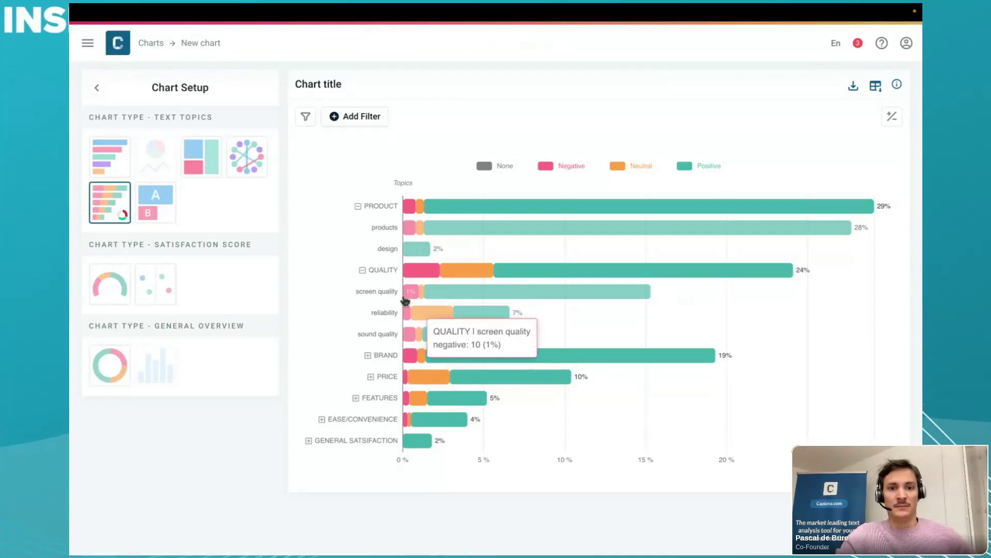
# Browse the responses behind the negative sentiment segment of the QUALITY category.
pyautogui.click(416, 271)
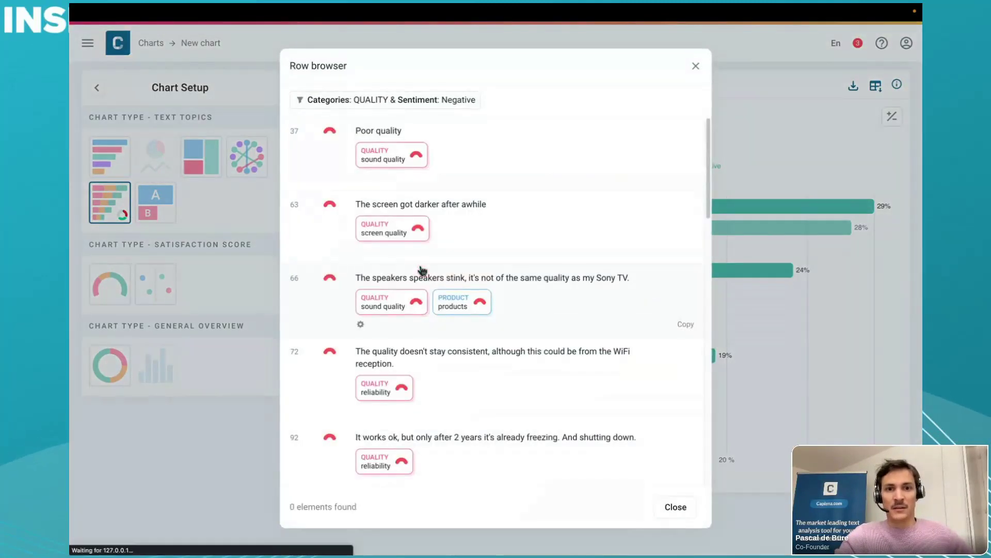
pyautogui.scroll(-4, 403, 305)
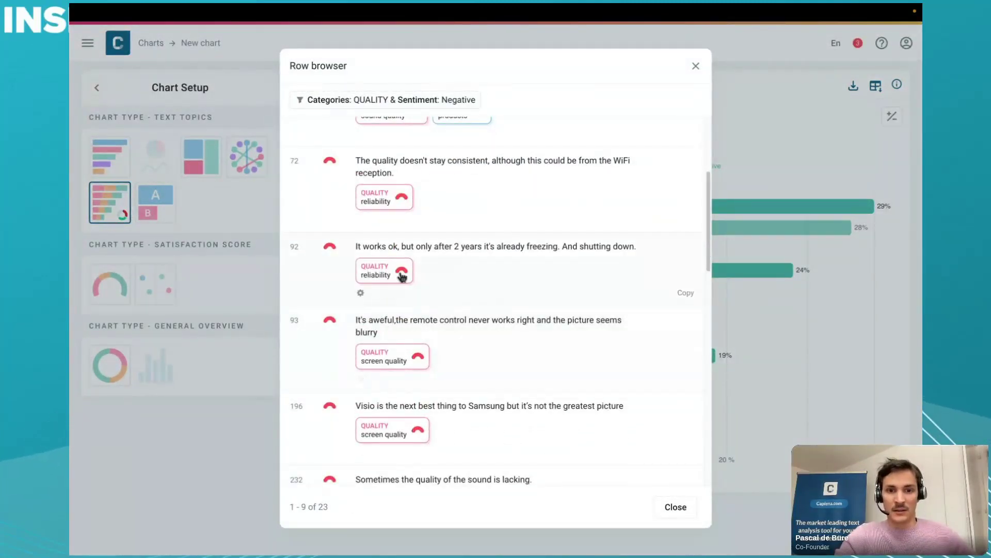
pyautogui.click(696, 66)
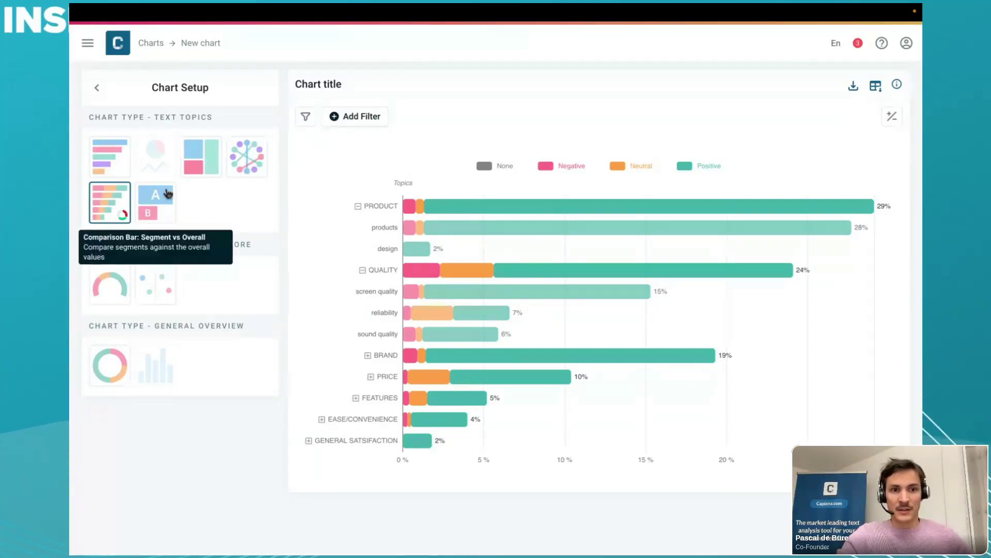
# Switch to the Segment vs Overall comparison bar chart by Manufacturer and compare Blu, Google and Samsung in turn against the overall values.
pyautogui.click(155, 201)
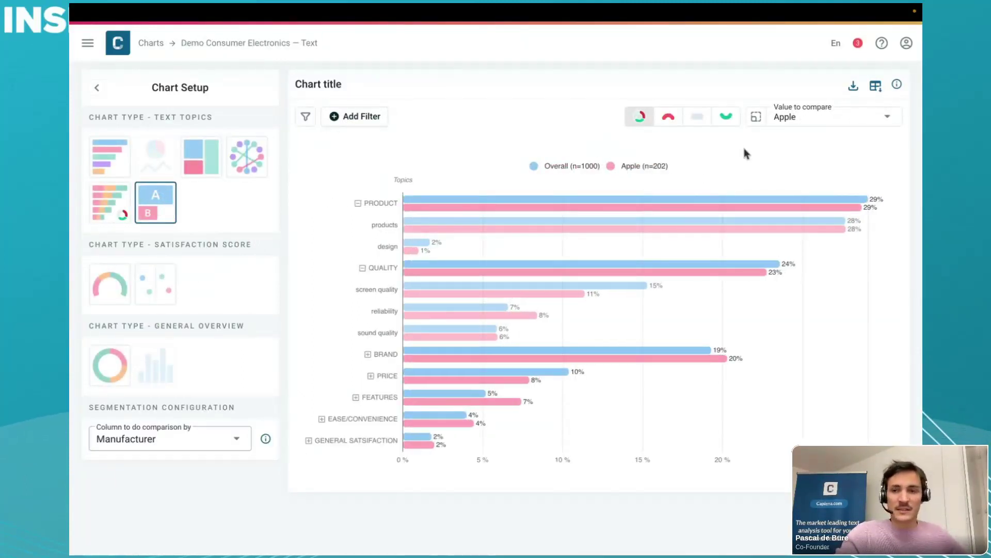
pyautogui.click(825, 120)
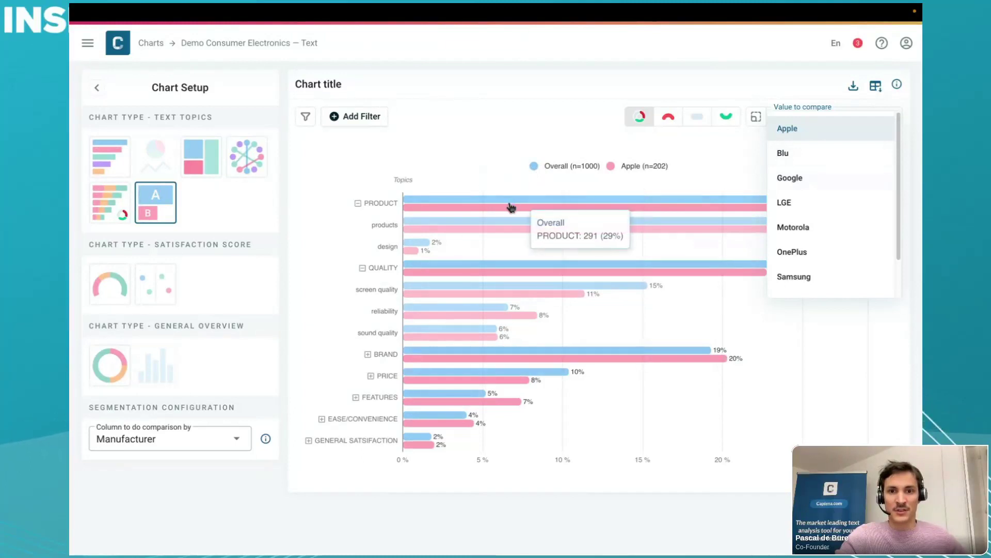
pyautogui.click(806, 154)
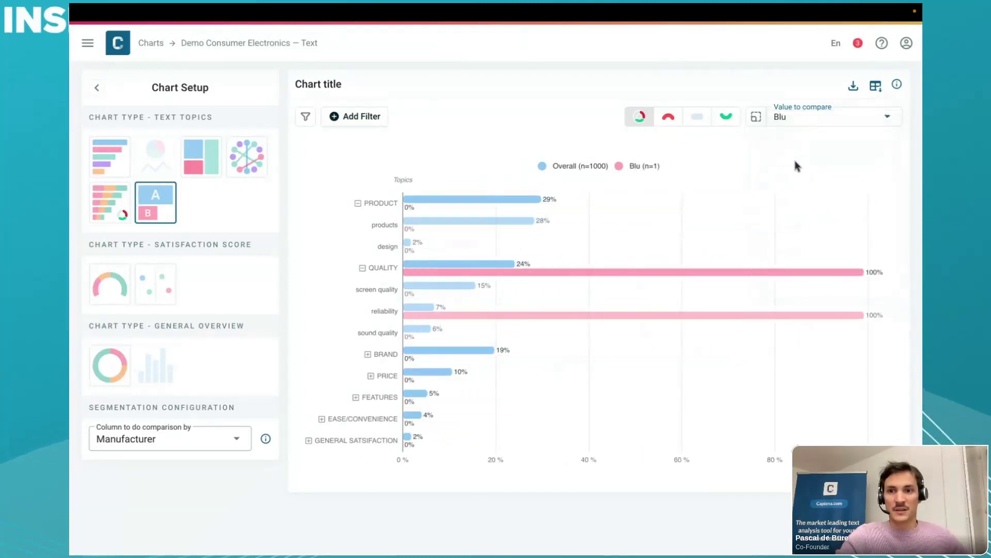
pyautogui.click(799, 115)
pyautogui.click(789, 179)
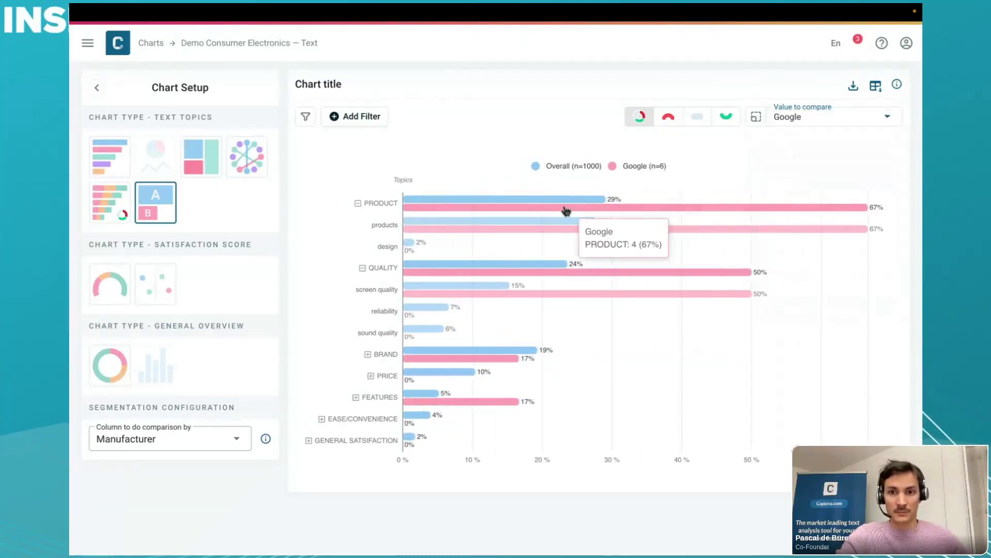
pyautogui.click(790, 122)
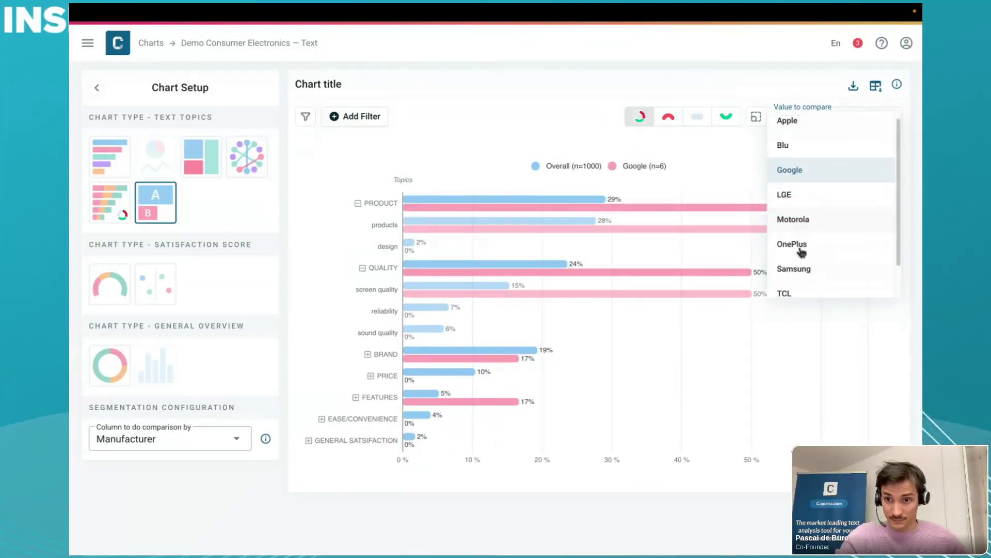
pyautogui.click(801, 271)
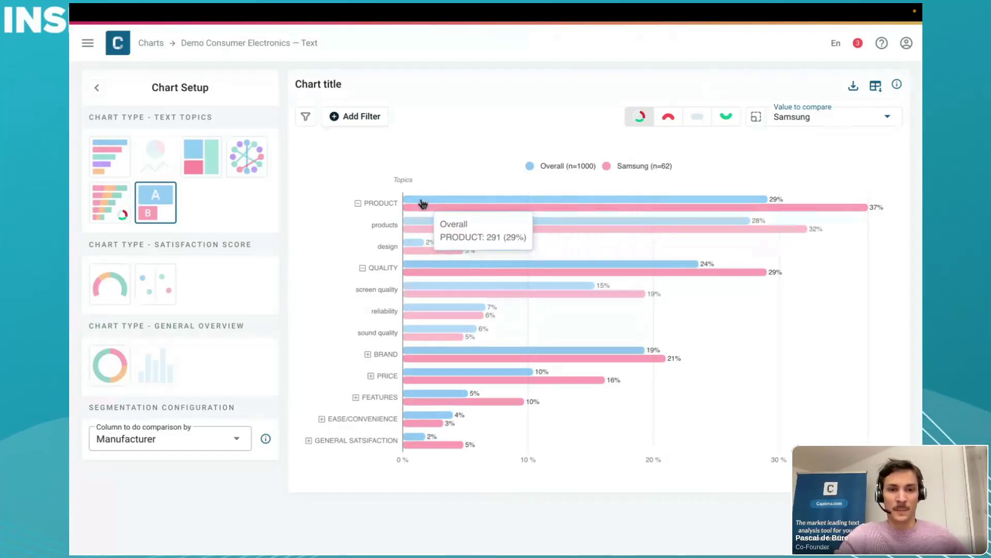
# View the Samsung comparison for negative, neutral and positive sentiment in turn.
pyautogui.click(671, 126)
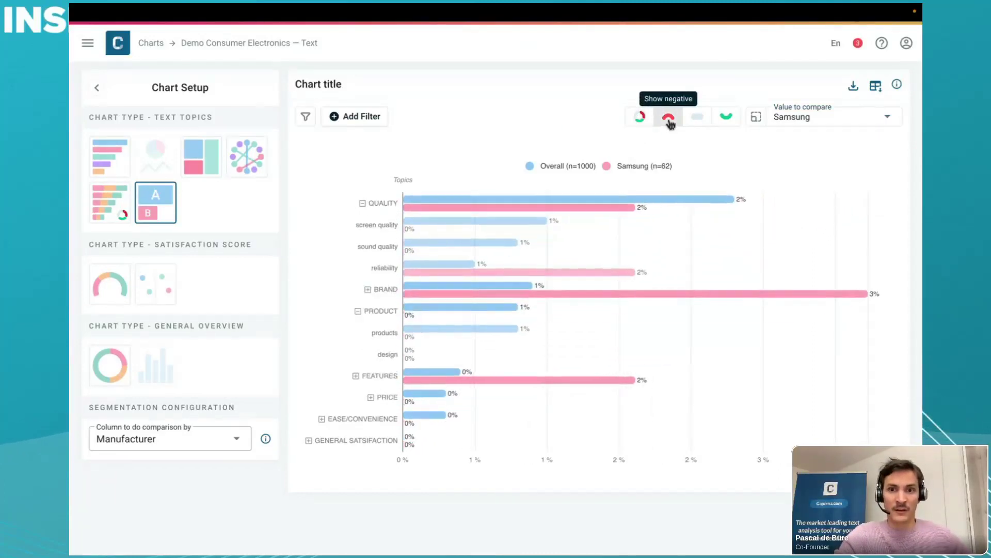
pyautogui.click(699, 119)
pyautogui.click(726, 119)
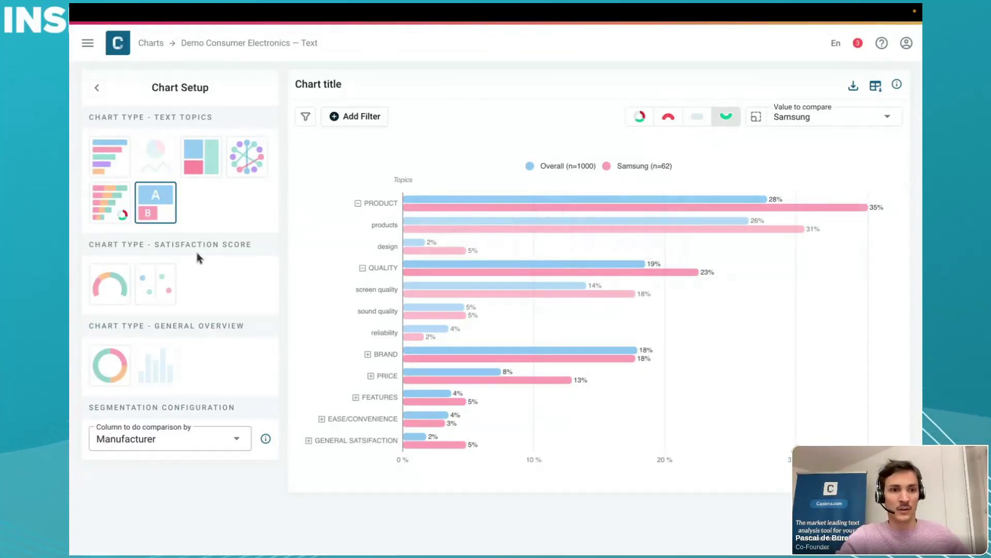
# Switch to the satisfaction score scatter chart and inspect the relative impact of the negative "products" topic.
pyautogui.click(160, 292)
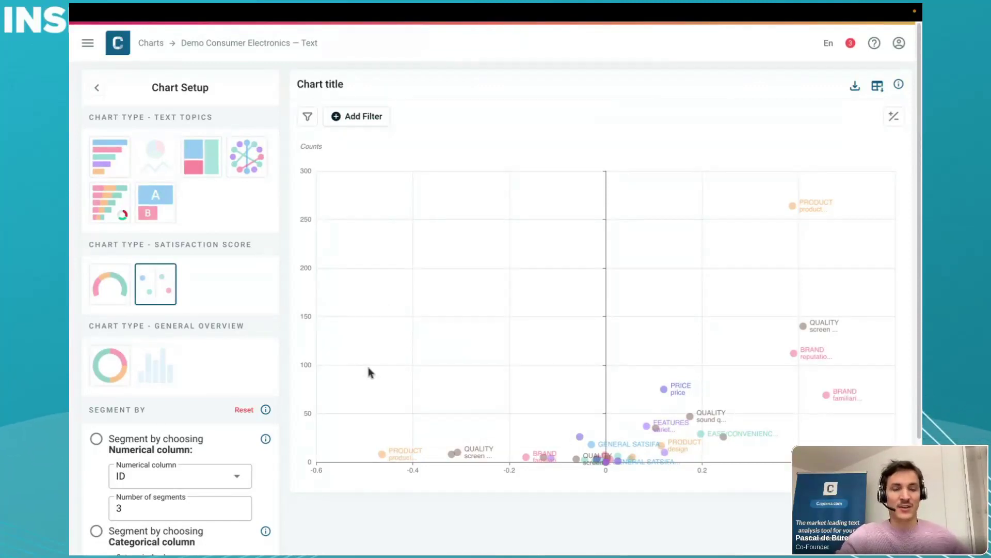
pyautogui.moveTo(409, 458)
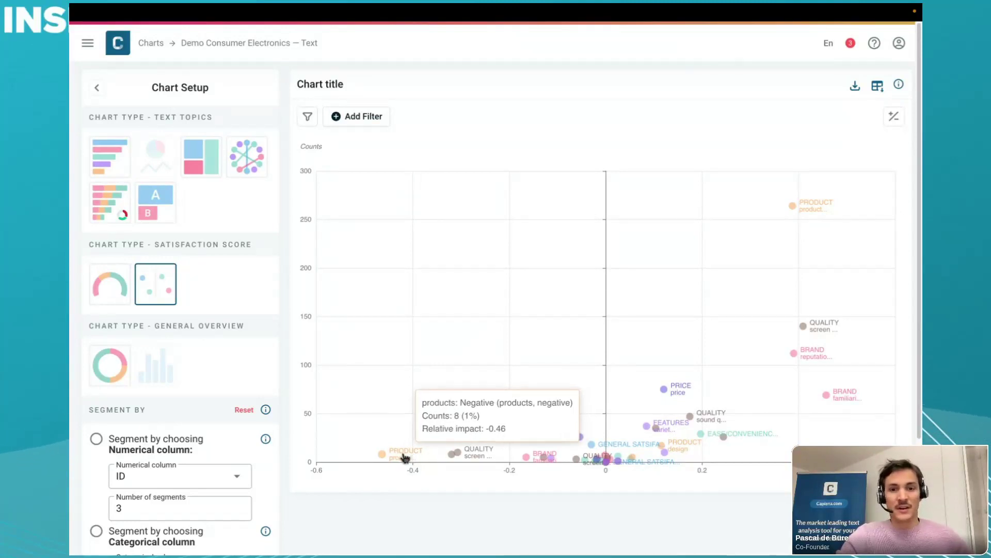
# Browse the responses behind the negative "screen quality" topic, displaying only each respondent's likelihood-to-recommend answer beneath the rows.
pyautogui.moveTo(473, 454)
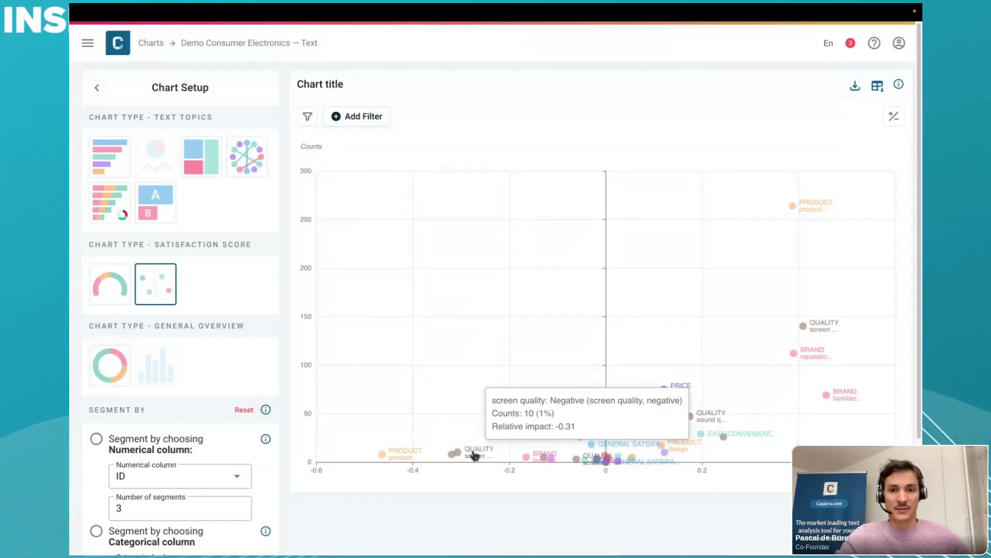
pyautogui.click(473, 454)
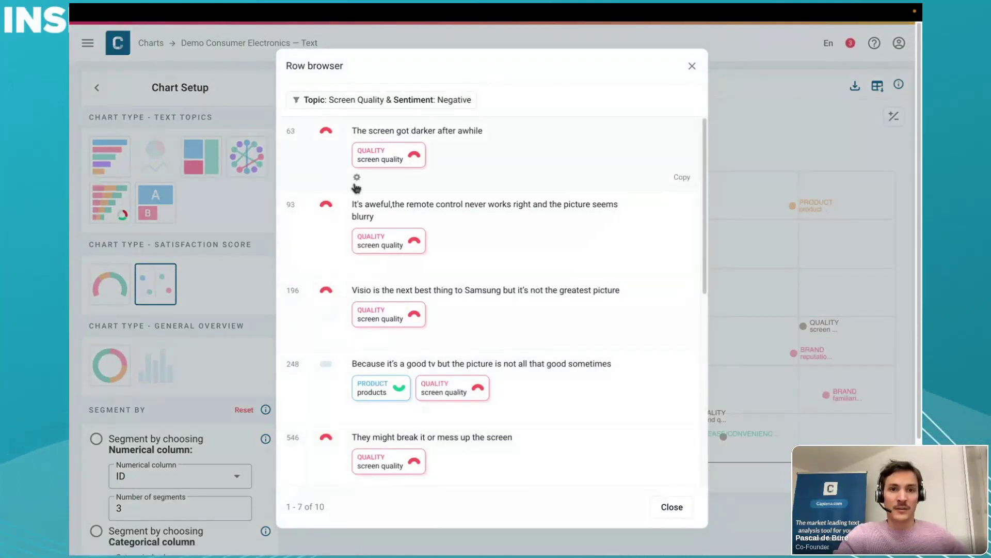
pyautogui.click(356, 178)
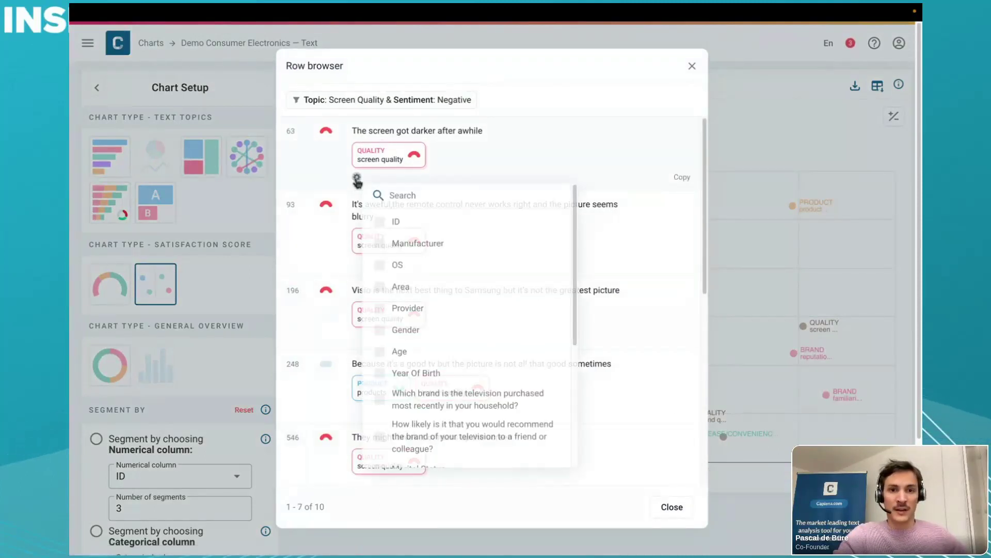
pyautogui.click(398, 405)
pyautogui.click(402, 435)
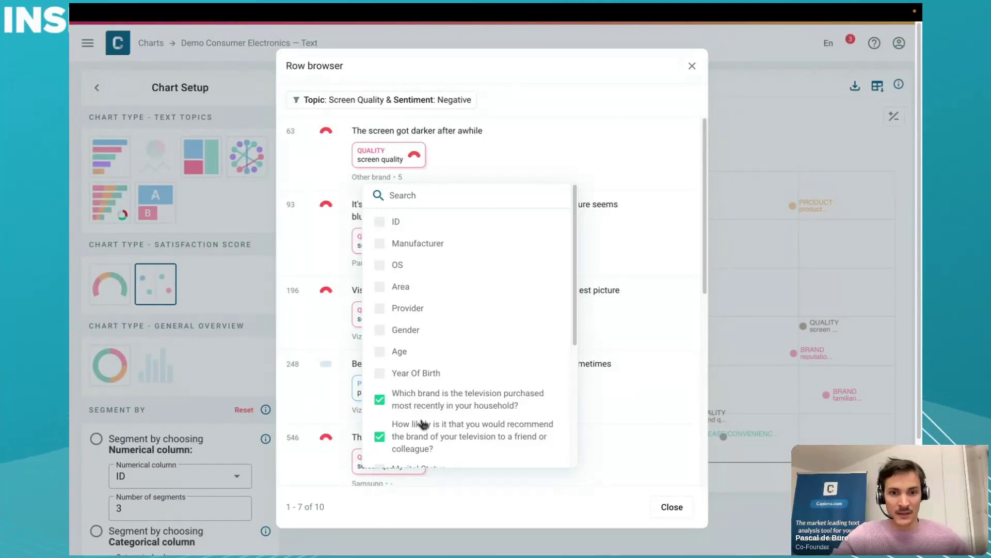
pyautogui.click(427, 405)
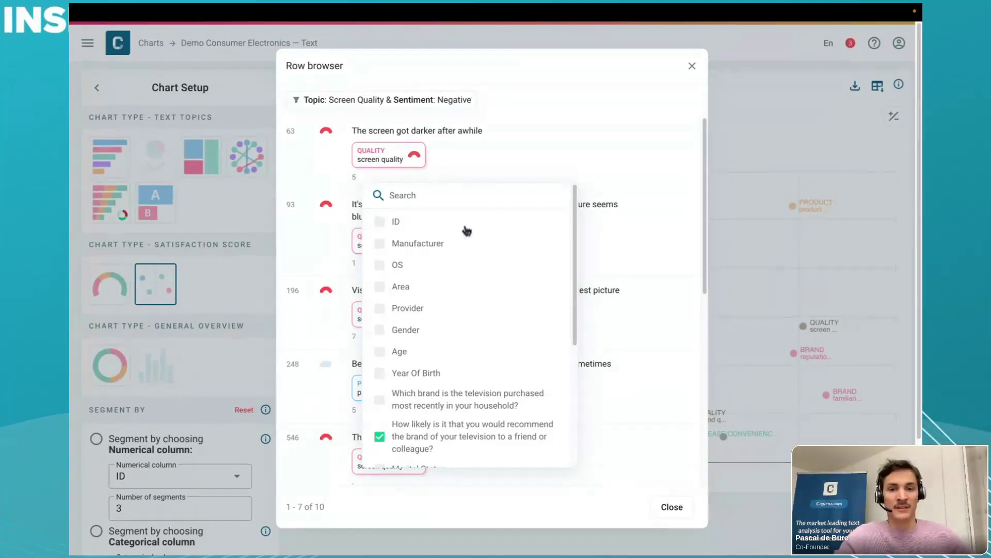
pyautogui.click(479, 154)
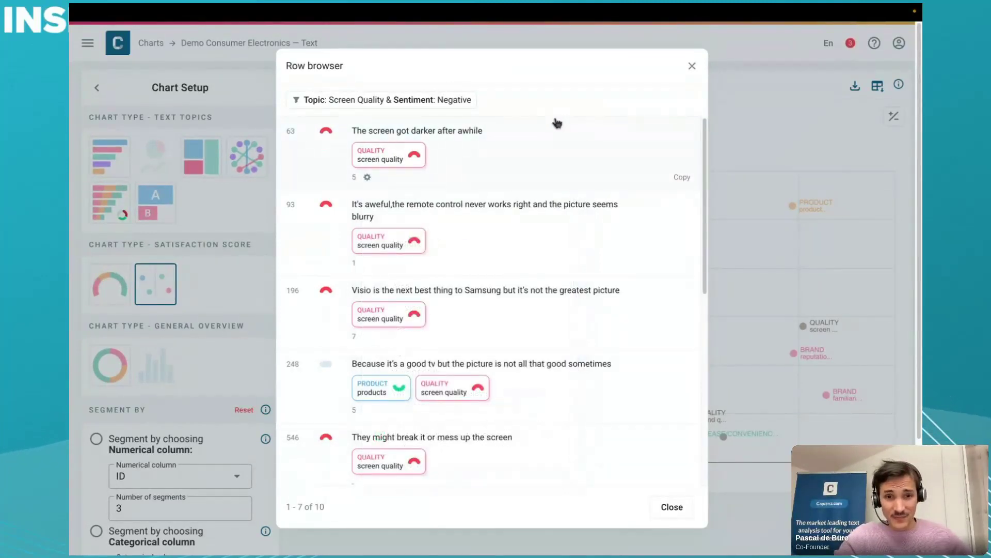
pyautogui.click(693, 67)
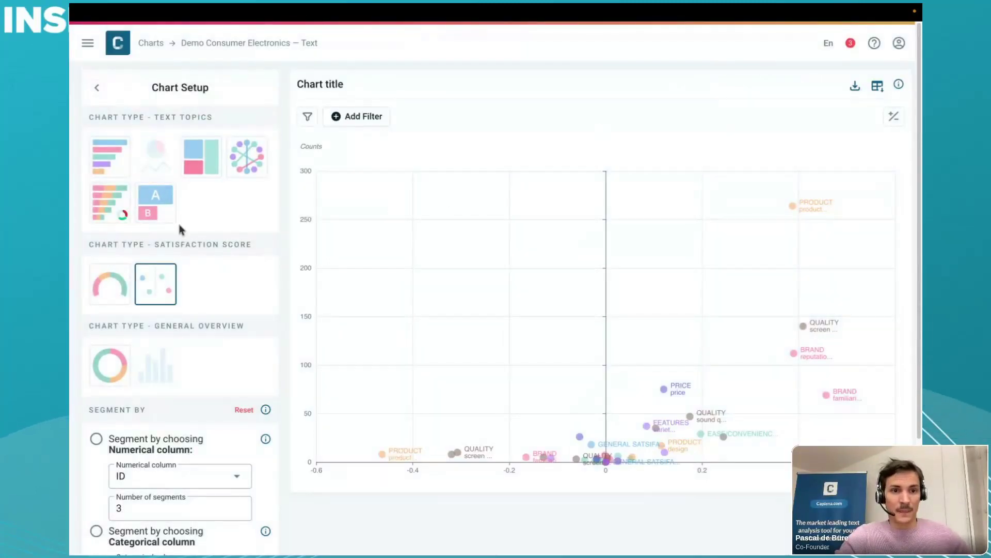
# Switch to the topic network chart and inspect the links between topics for positive and negative sentiment.
pyautogui.click(247, 161)
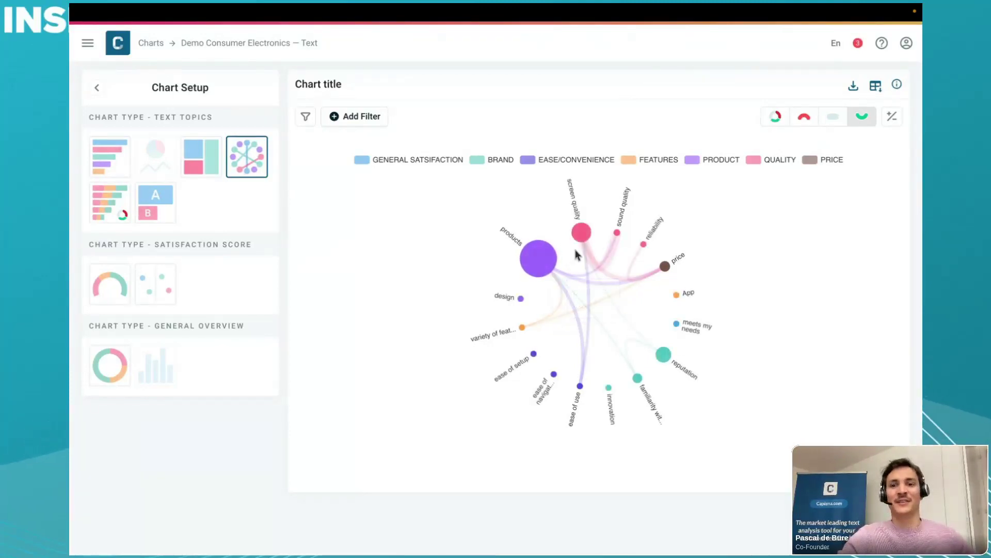
pyautogui.moveTo(608, 278)
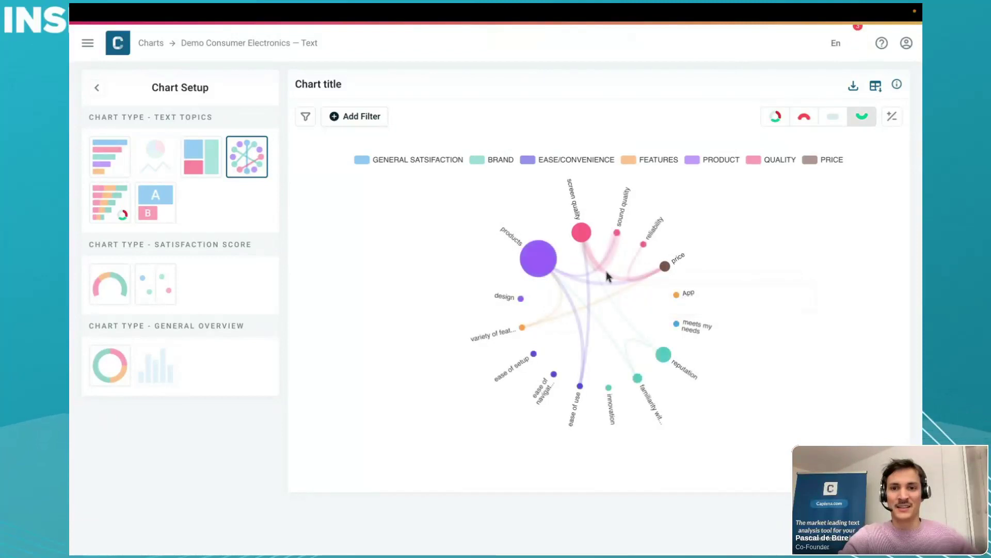
pyautogui.moveTo(611, 260)
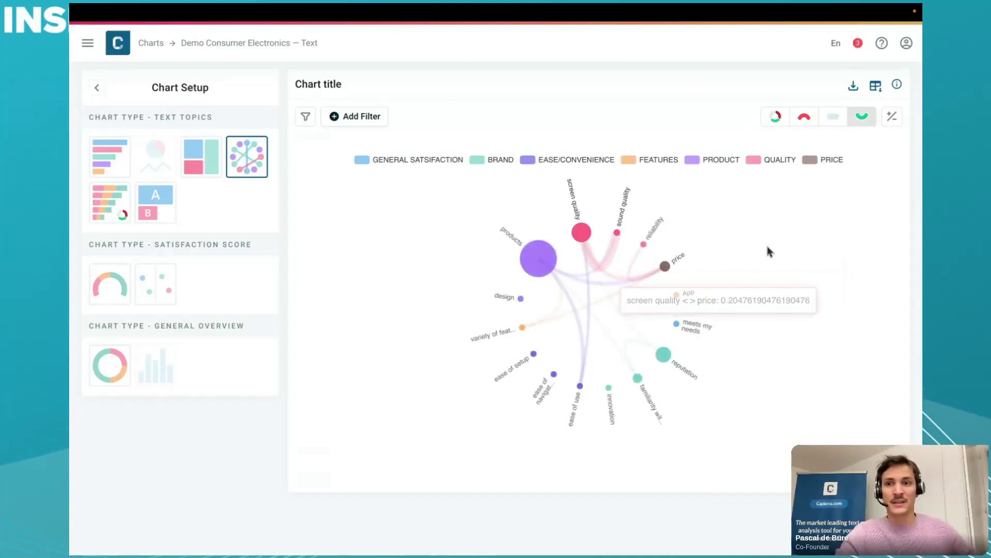
pyautogui.click(806, 118)
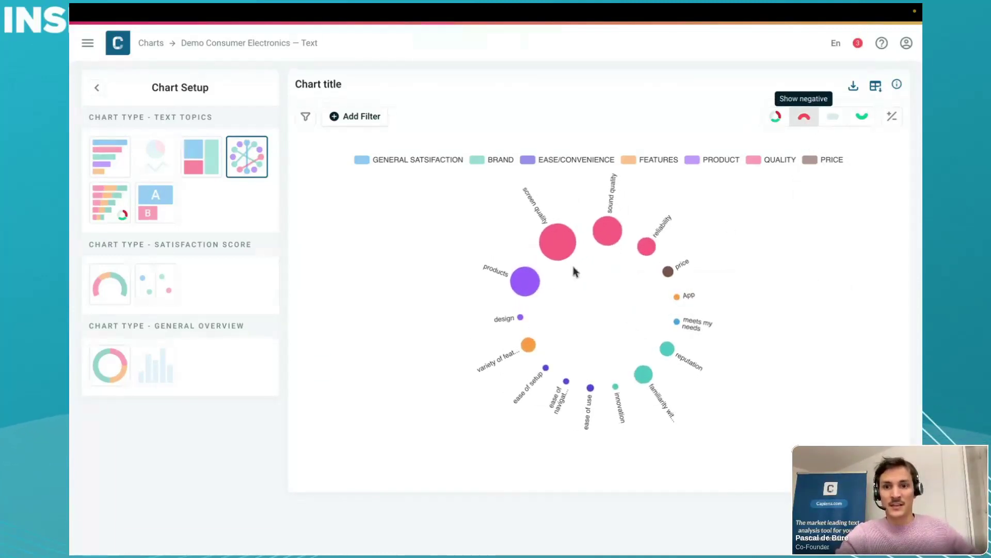
pyautogui.click(862, 118)
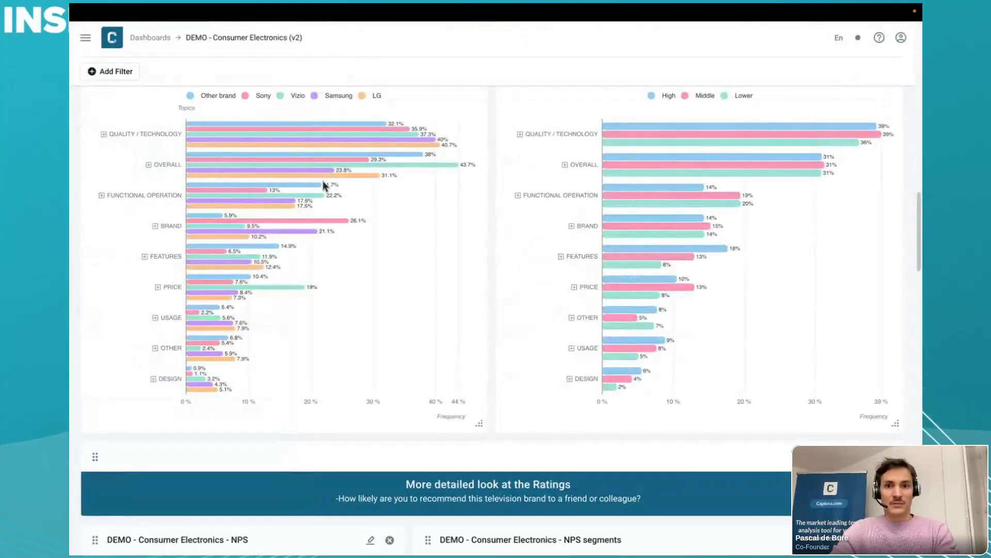
# Review the "reason for rating" treemap on the DEMO - Consumer Electronics (v2) dashboard and reveal its percentage and Top topics options.
pyautogui.scroll(-15, 483, 326)
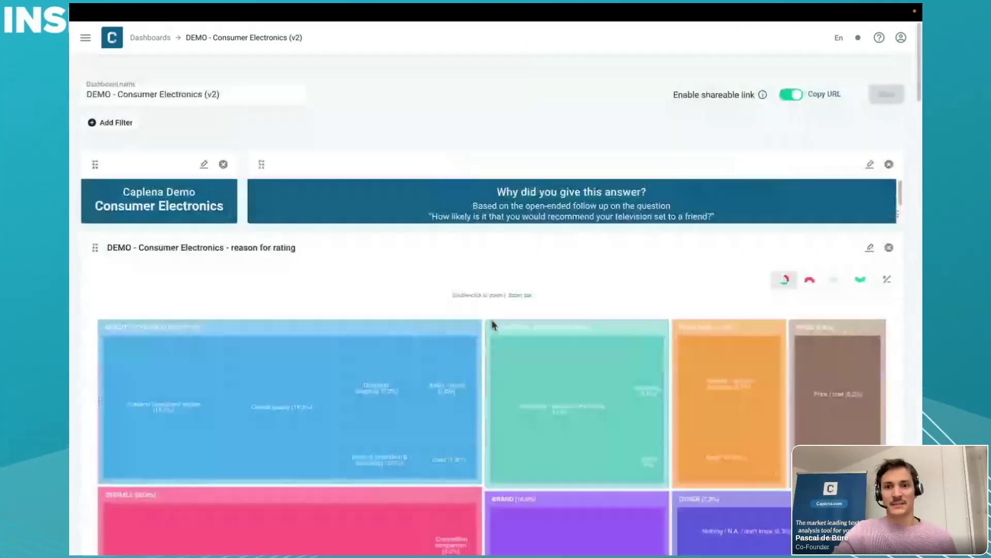
pyautogui.scroll(-4, 493, 324)
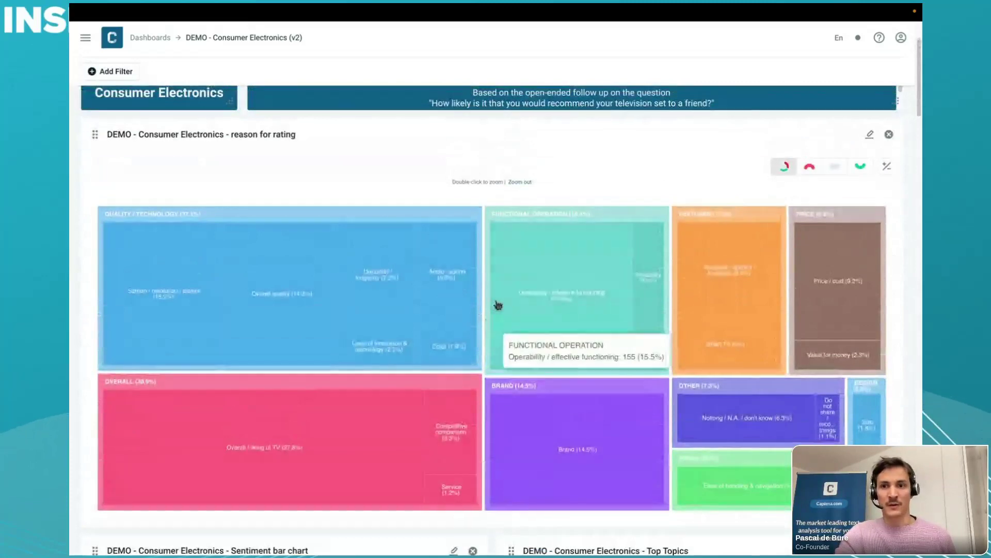
pyautogui.scroll(2, 352, 106)
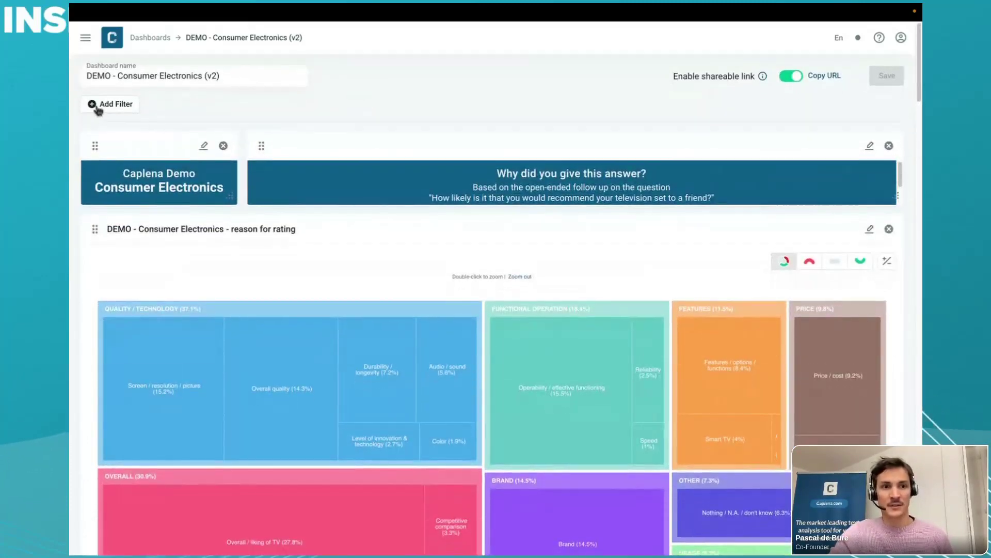
pyautogui.scroll(-2, 562, 309)
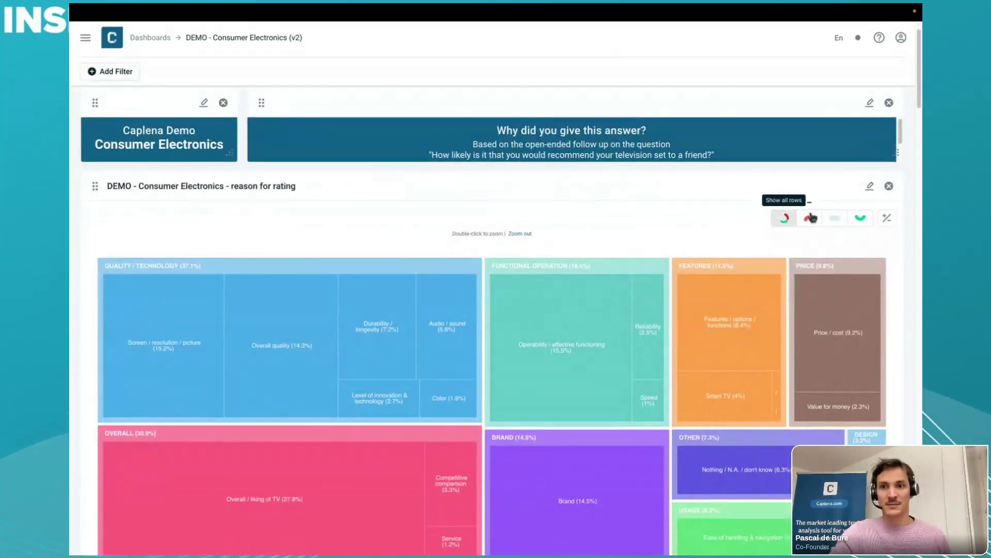
pyautogui.click(887, 218)
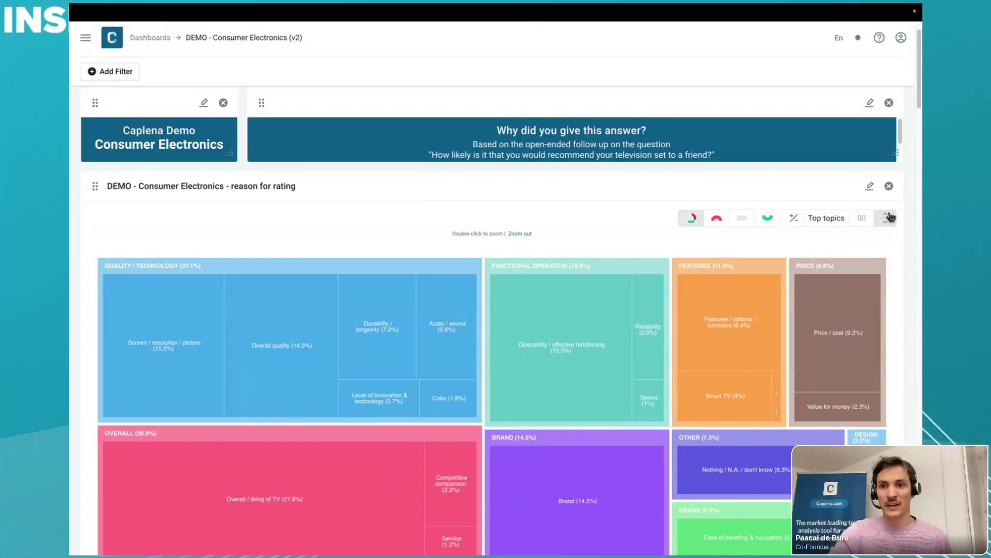
# Review the dashboard's sentiment, top topics, brand and income segmentation, NPS and driver analysis charts, and inspect a quarter in the timeline.
pyautogui.scroll(-10, 481, 225)
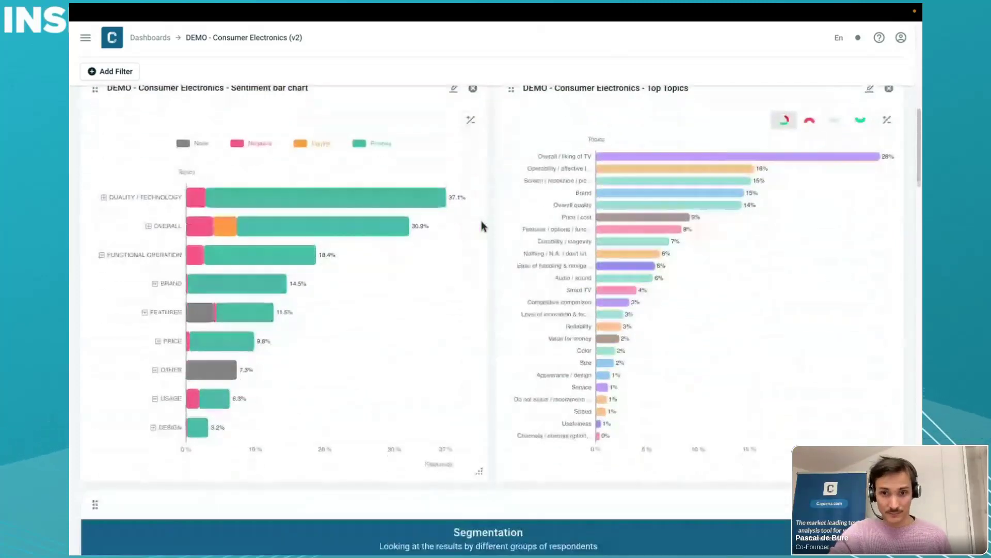
pyautogui.scroll(-8, 481, 226)
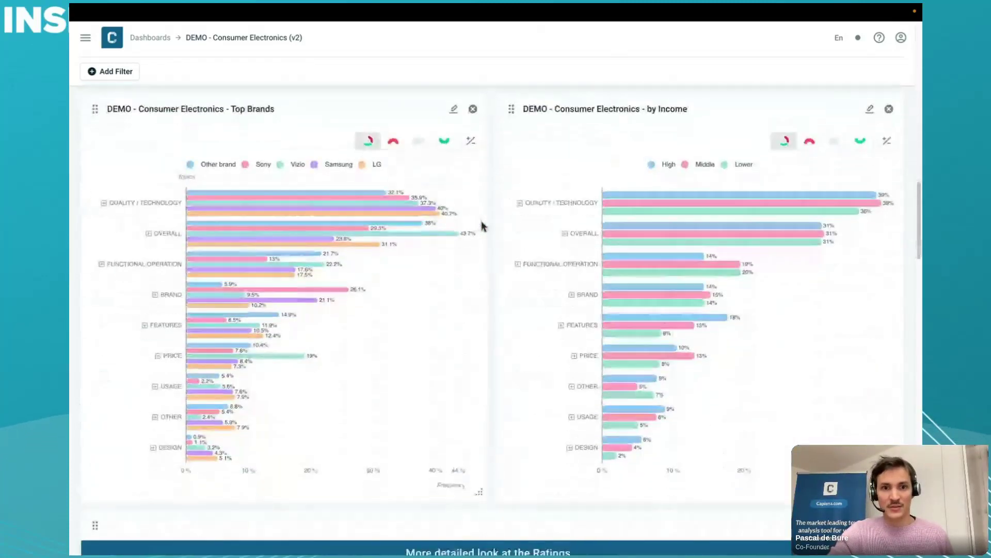
pyautogui.scroll(-8, 576, 204)
pyautogui.scroll(-8, 578, 207)
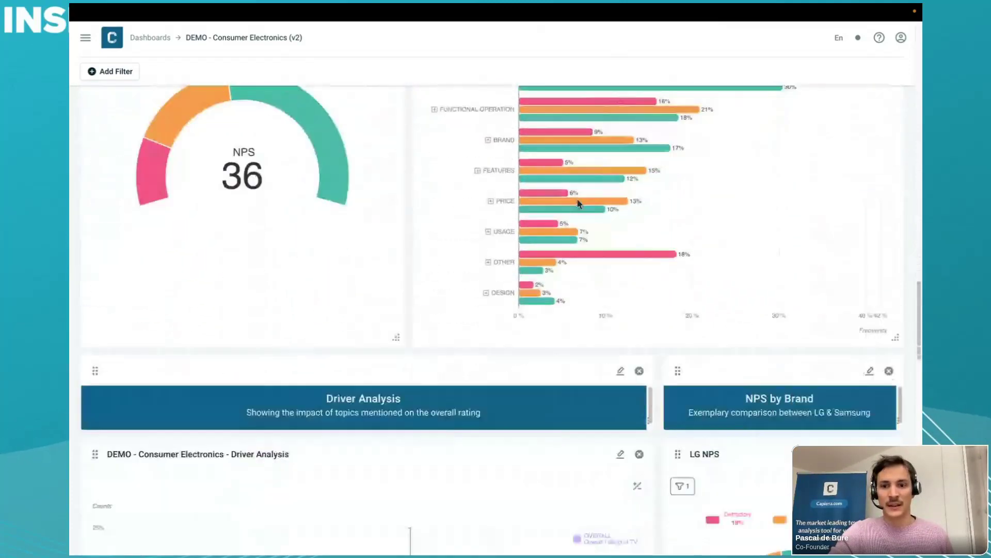
pyautogui.scroll(-5, 593, 243)
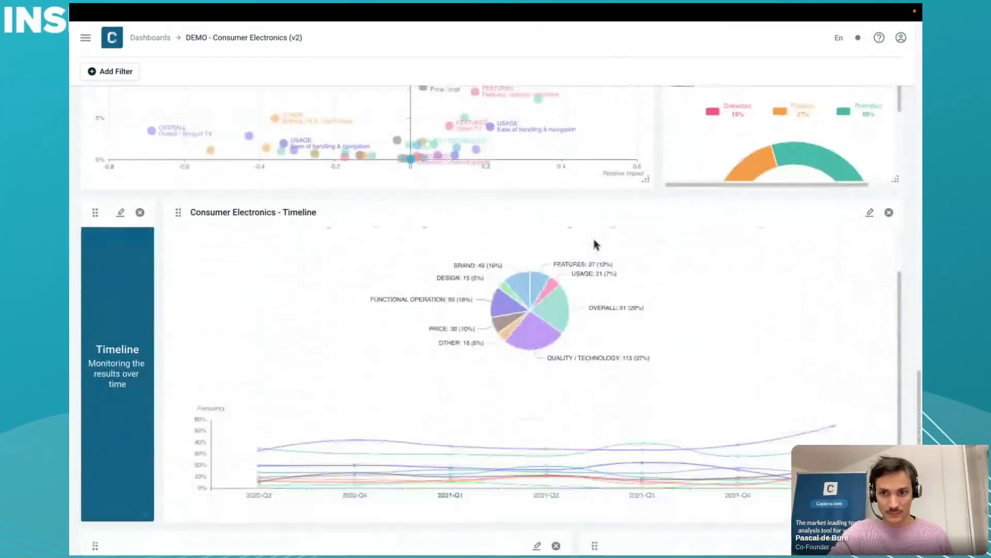
pyautogui.moveTo(308, 443)
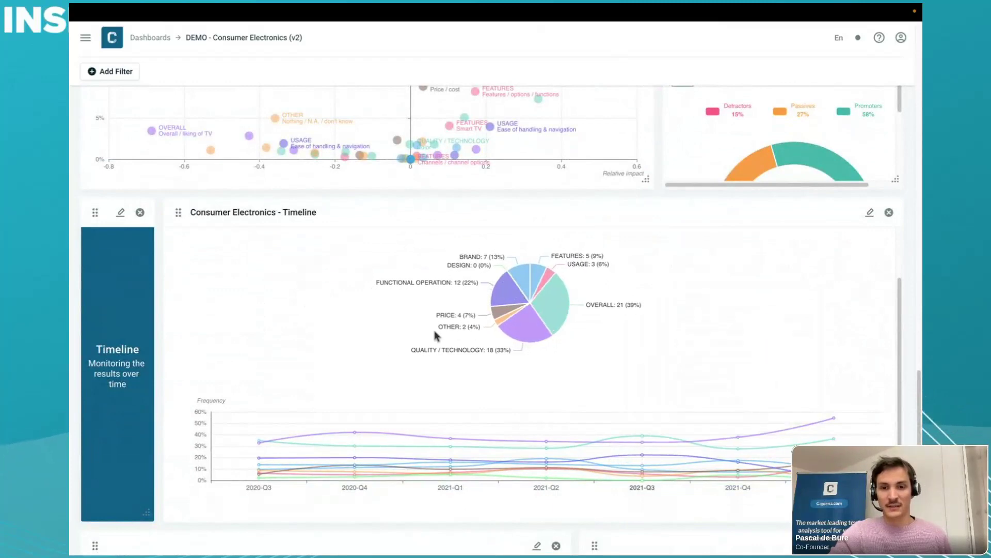
# Inspect the Brand topic in the dashboard's network chart and browse the responses linking Price / cost with Value for money.
pyautogui.scroll(-10, 480, 320)
pyautogui.scroll(-2, 633, 362)
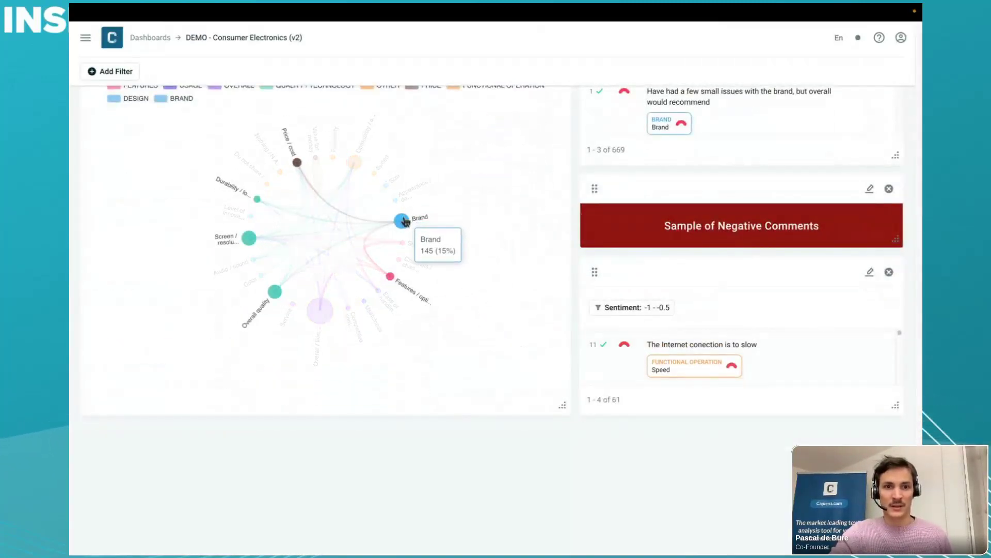
pyautogui.click(314, 192)
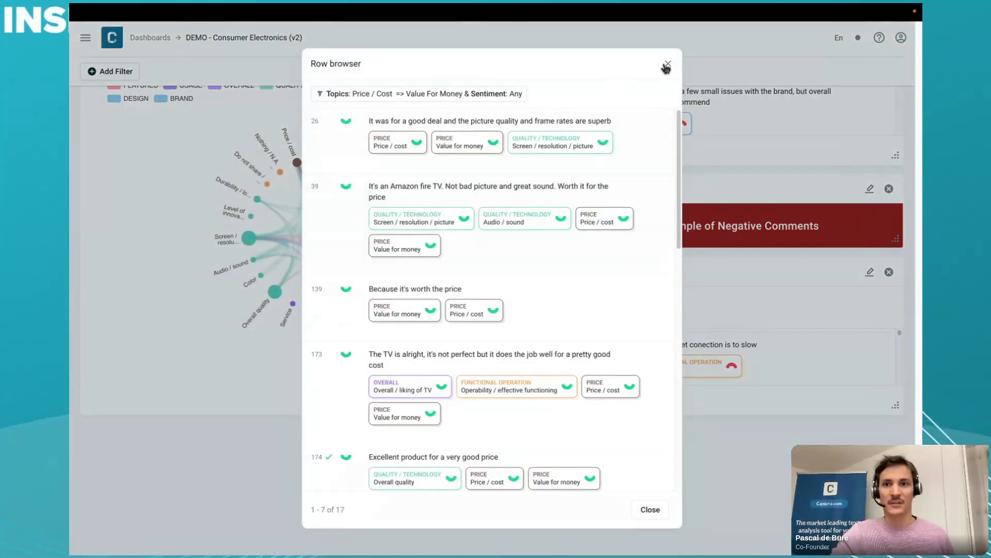
pyautogui.click(668, 66)
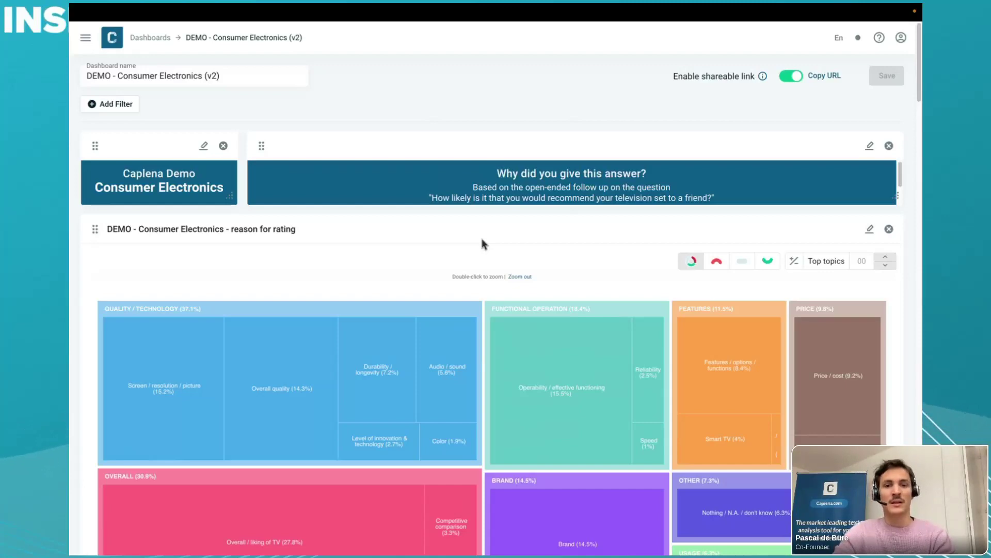
pyautogui.moveTo(484, 243)
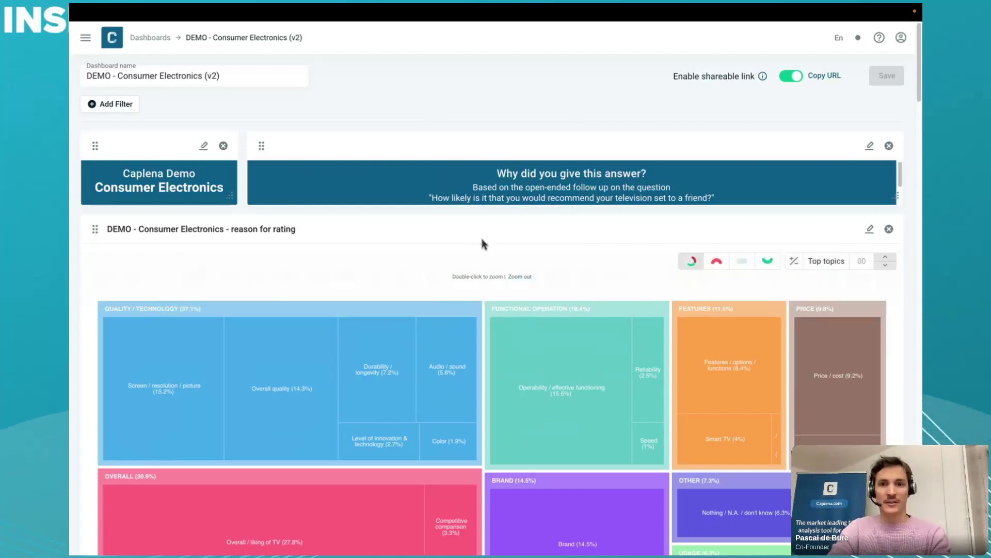